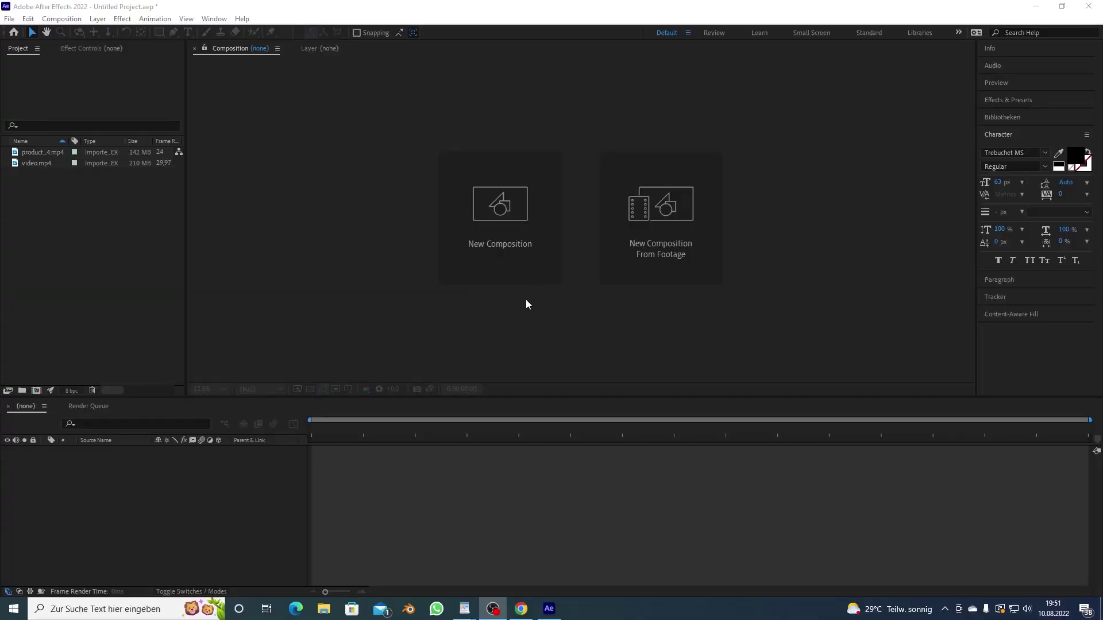
# Step: Create a composition named video from video.mp4
pyautogui.click(51, 197)
pyautogui.moveTo(32, 164); pyautogui.dragTo(36, 391)
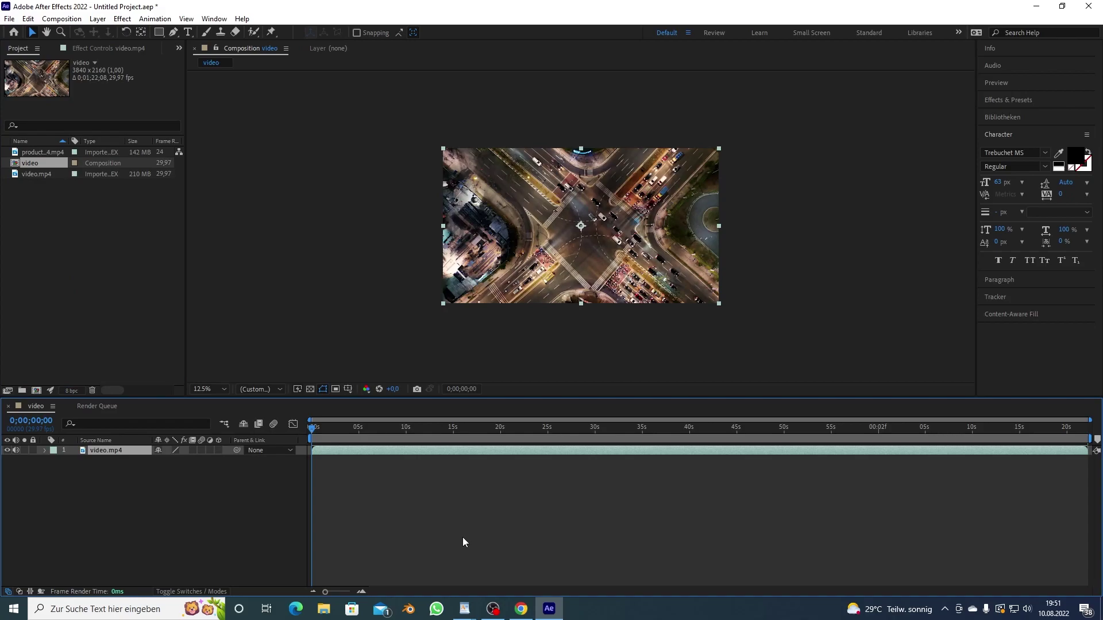
pyautogui.click(396, 518)
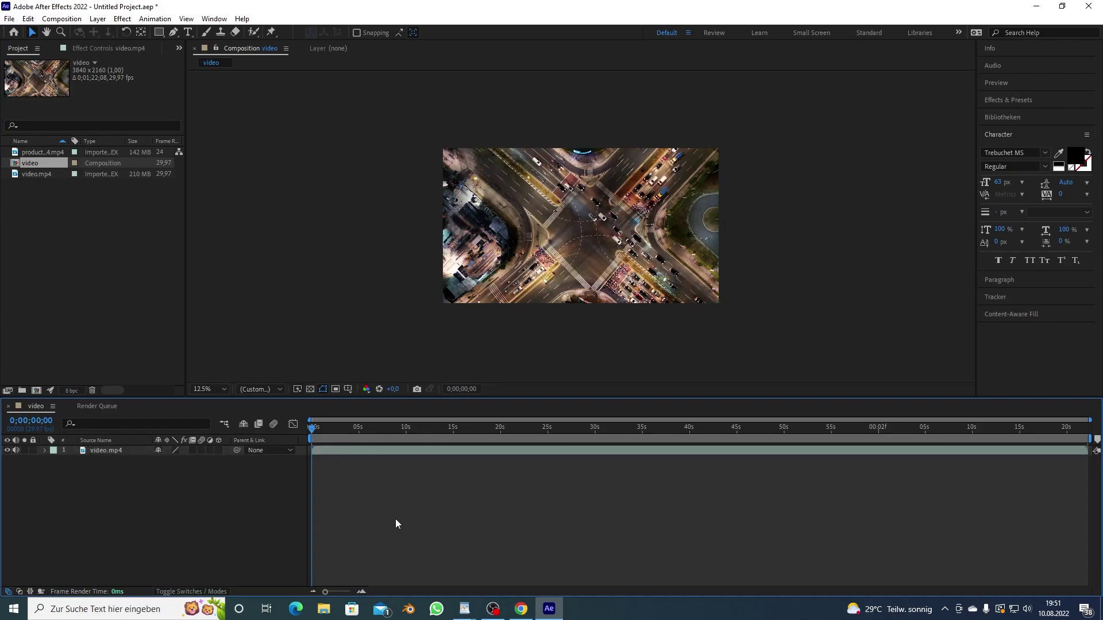
# Step: Add a full-frame white (FFFFFF) solid layer, White Solid 1, above the footage
pyautogui.hotkey('ctrl', 'y')
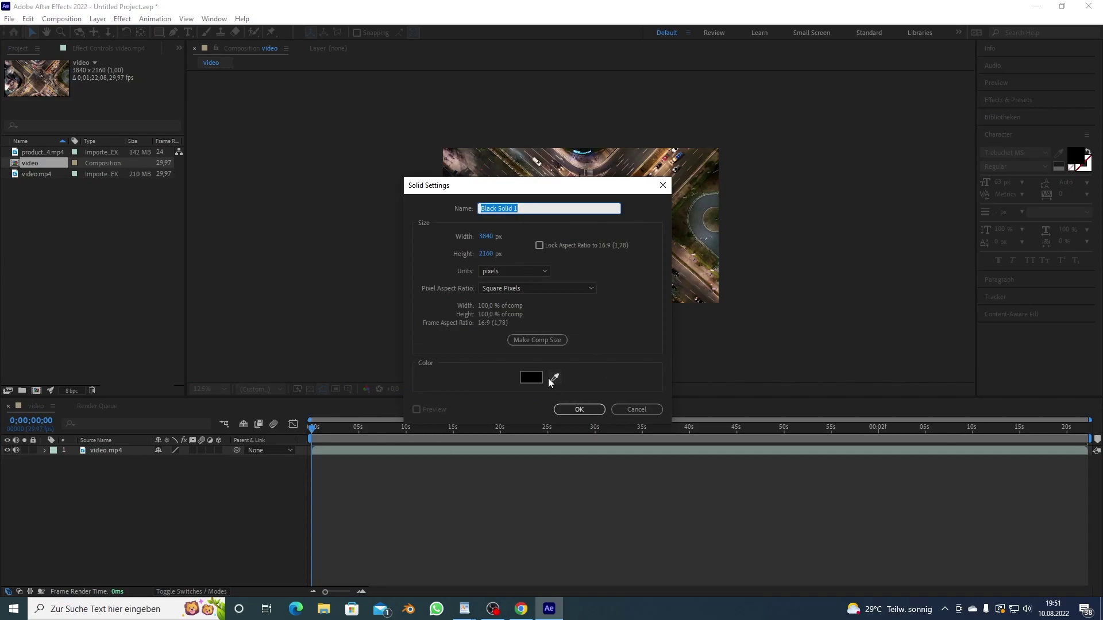
pyautogui.click(531, 378)
pyautogui.write('FFFFFF')
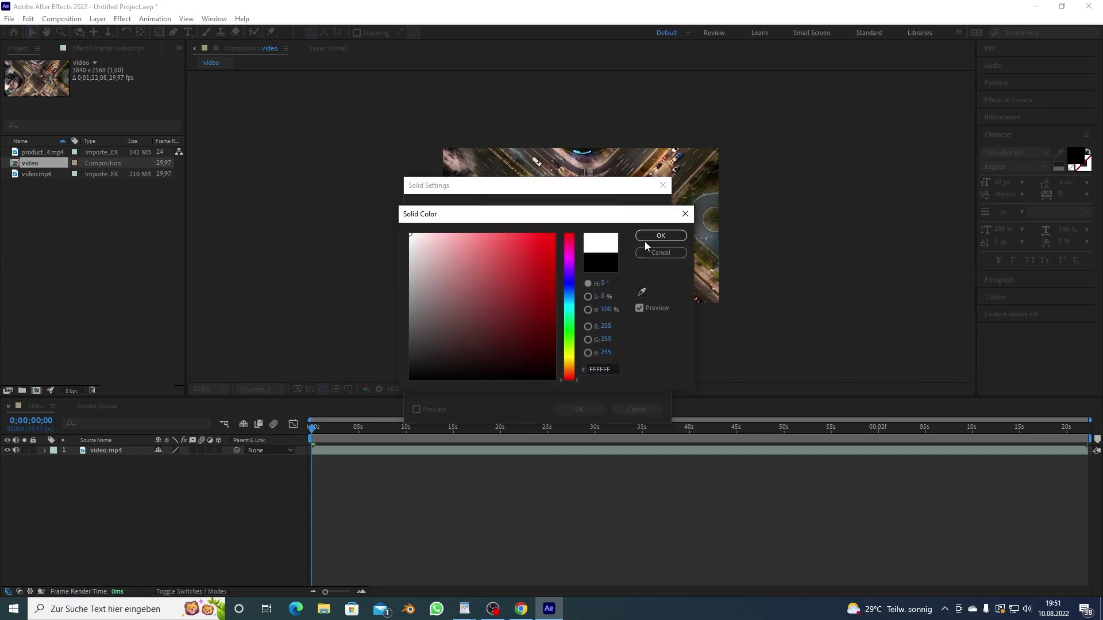
pyautogui.click(646, 239)
pyautogui.click(579, 408)
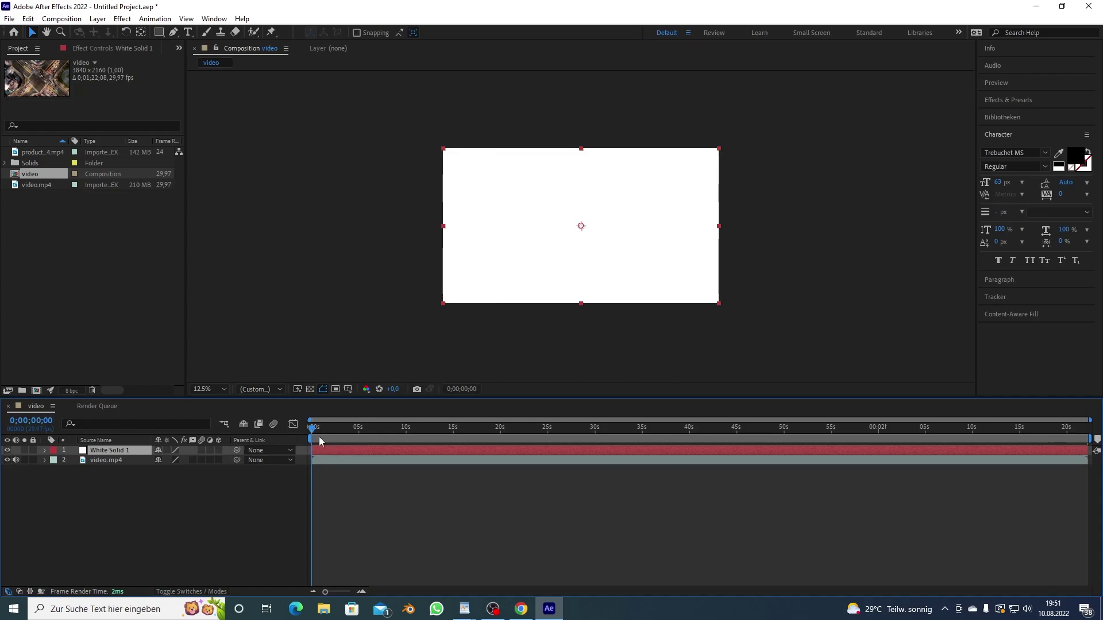
# Step: Hide the white solid and go to 0;00;05;18, viewing the crossing roads at 25%
pyautogui.click(7, 450)
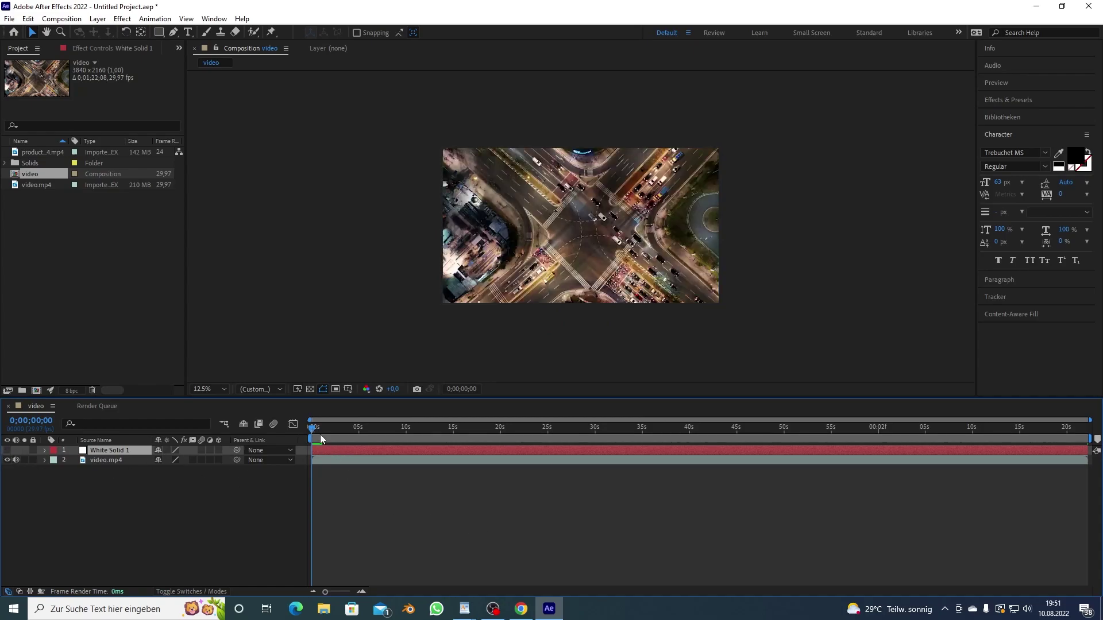
pyautogui.moveTo(356, 428); pyautogui.dragTo(364, 430)
pyautogui.press('.')
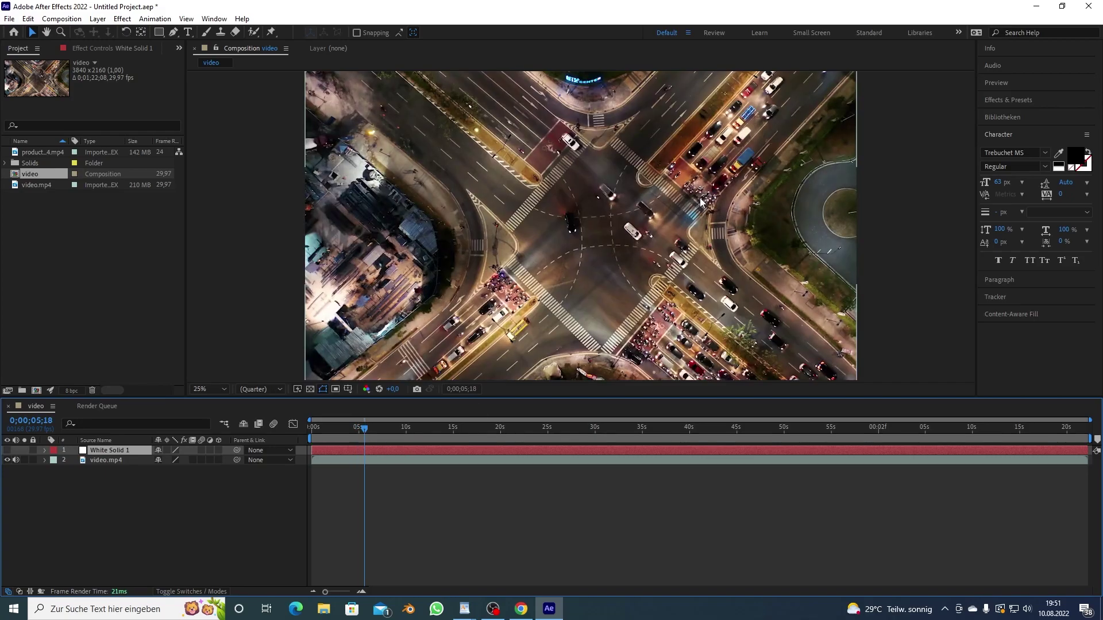
pyautogui.hscroll(5, 701, 201)
pyautogui.scroll(2, 685, 240)
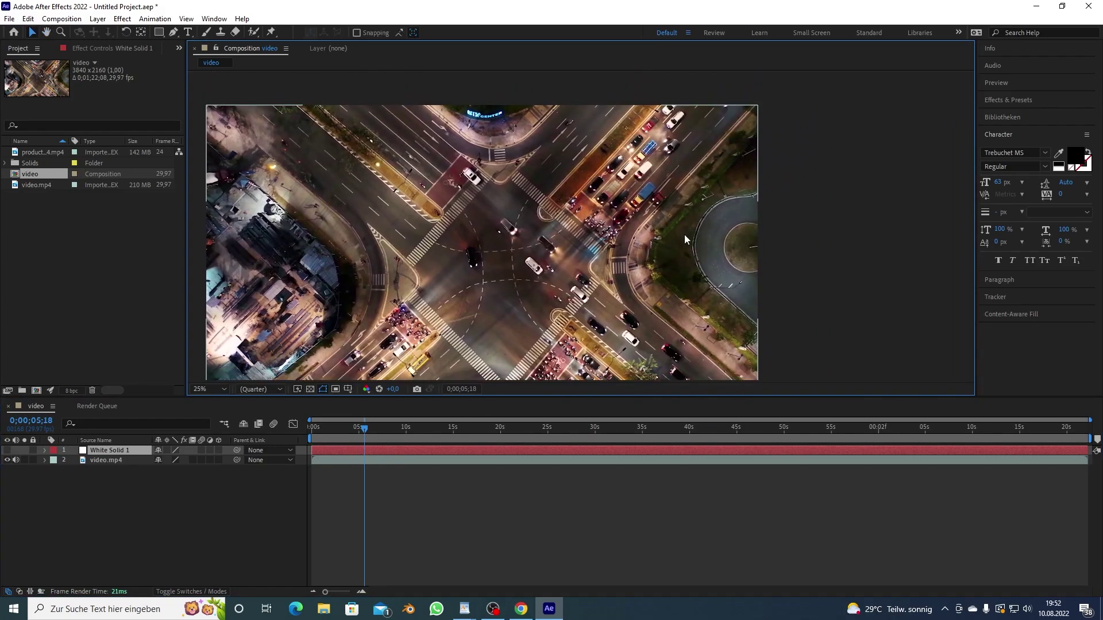
pyautogui.press(',')
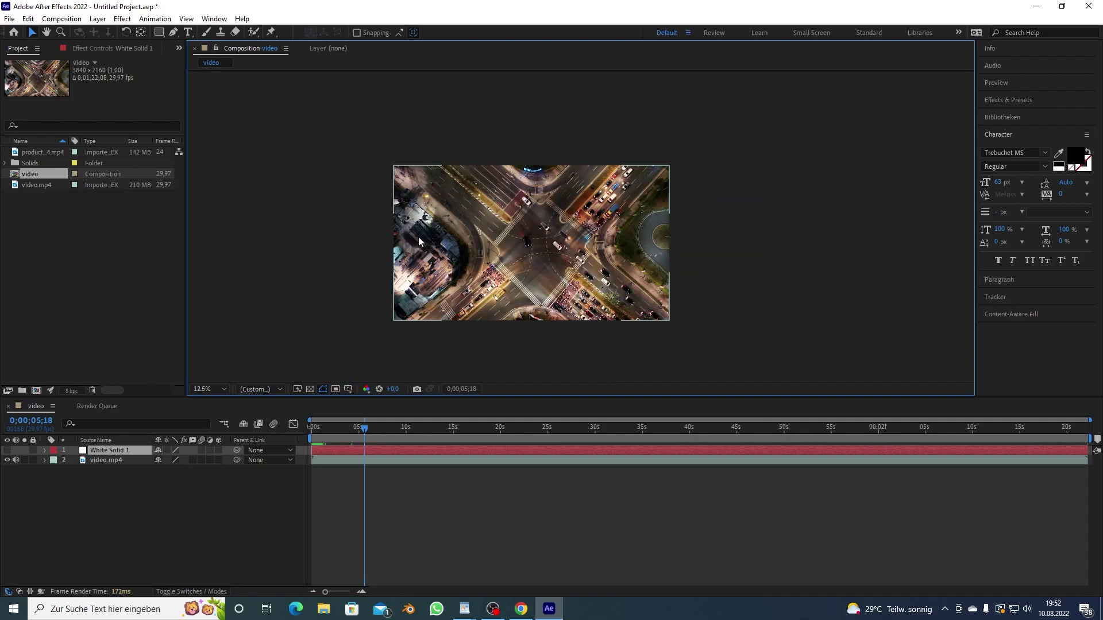
pyautogui.press('.')
pyautogui.moveTo(471, 235); pyautogui.dragTo(481, 238)
pyautogui.hscroll(-2, 404, 236)
pyautogui.scroll(-1, 405, 236)
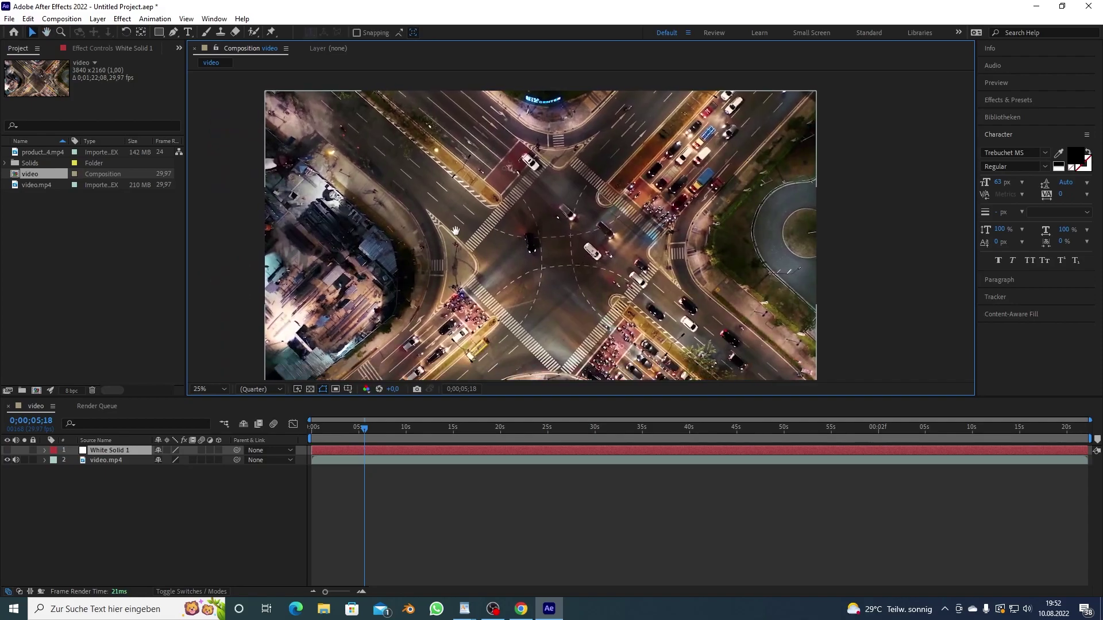
pyautogui.scroll(-1, 356, 219)
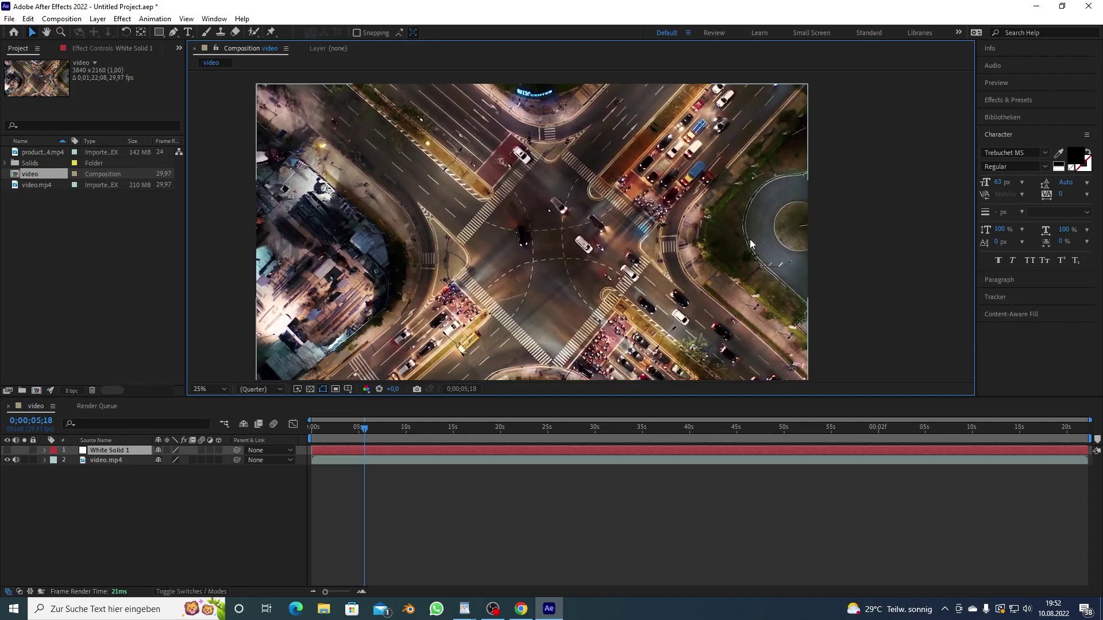
pyautogui.hscroll(6, 632, 235)
pyautogui.scroll(1, 632, 236)
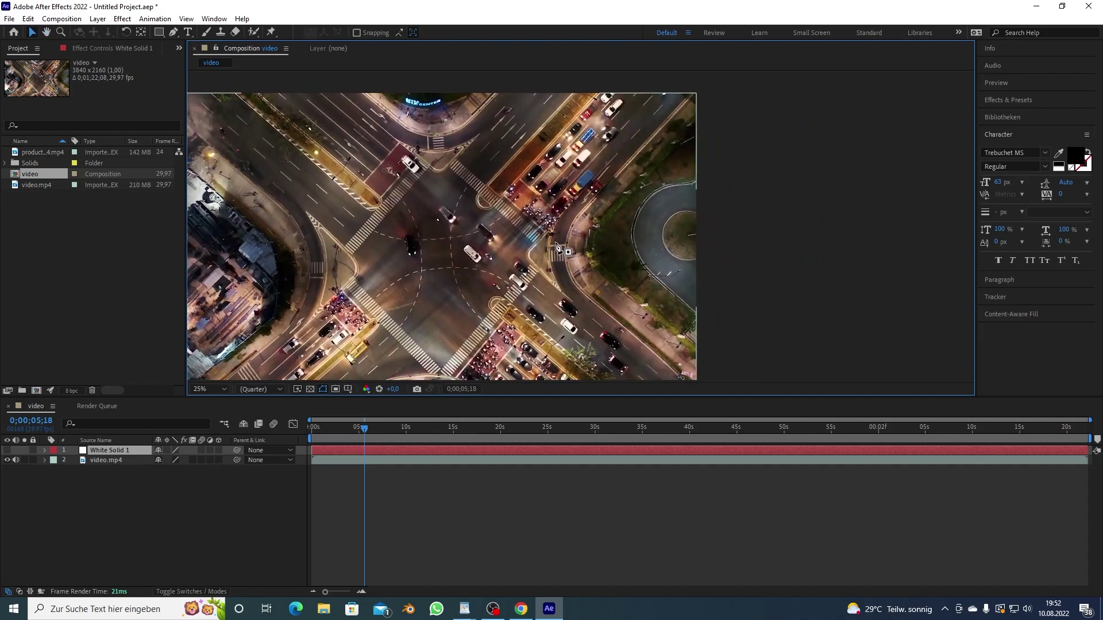
# Step: Mask the solid over the blocks left and right of the roads, then show it again
pyautogui.press('g')
pyautogui.scroll(1, 661, 228)
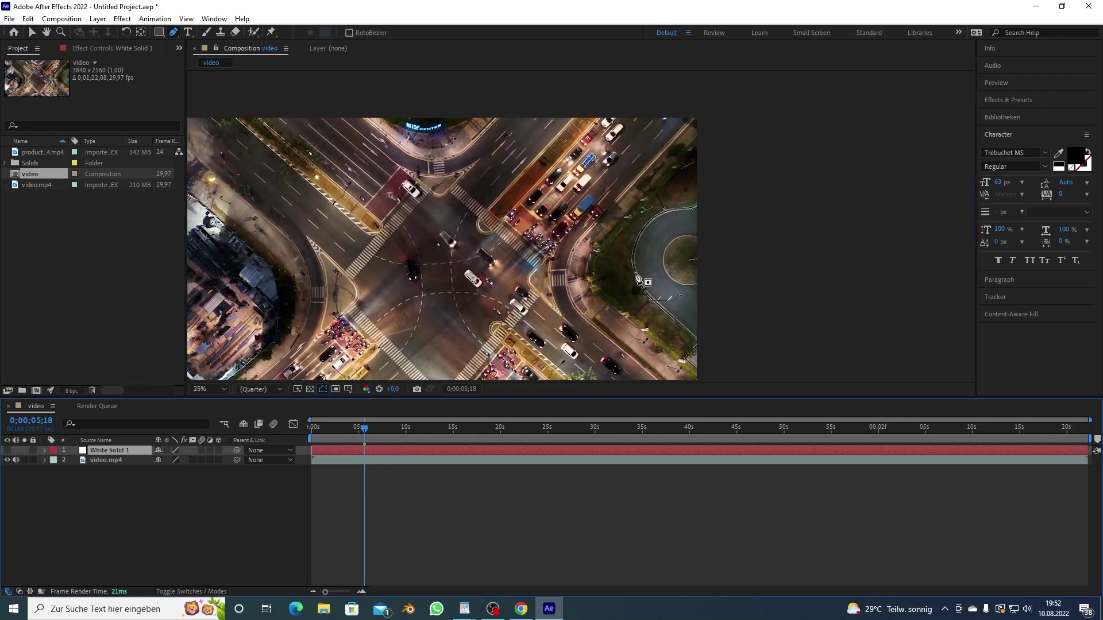
pyautogui.scroll(1, 699, 154)
pyautogui.scroll(-1, 694, 129)
pyautogui.hscroll(-1, 694, 130)
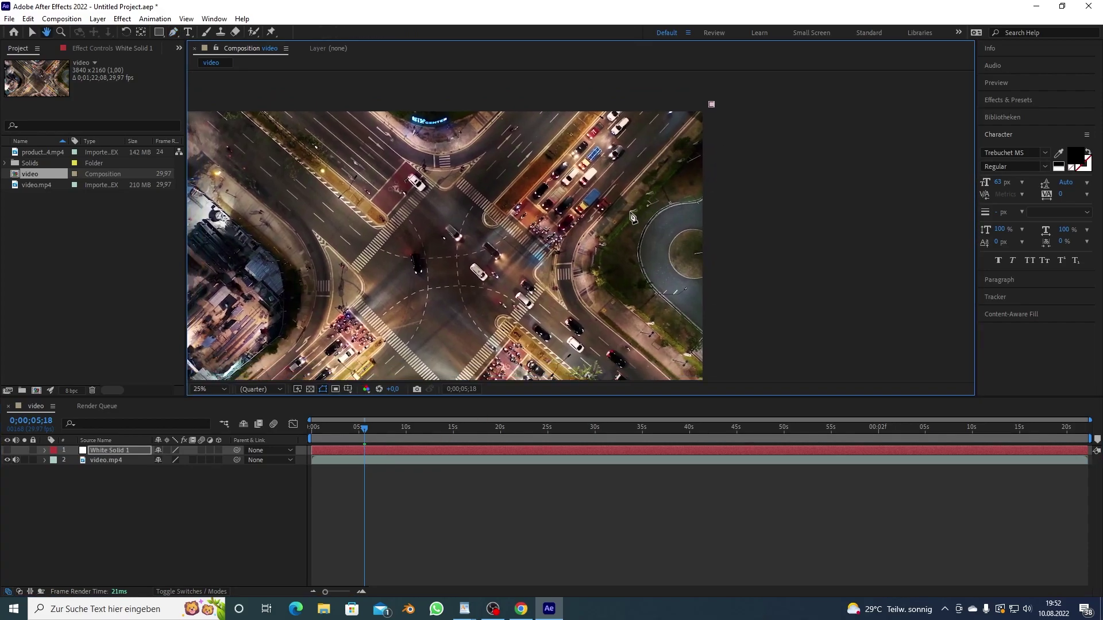
pyautogui.moveTo(592, 232); pyautogui.dragTo(776, 195)
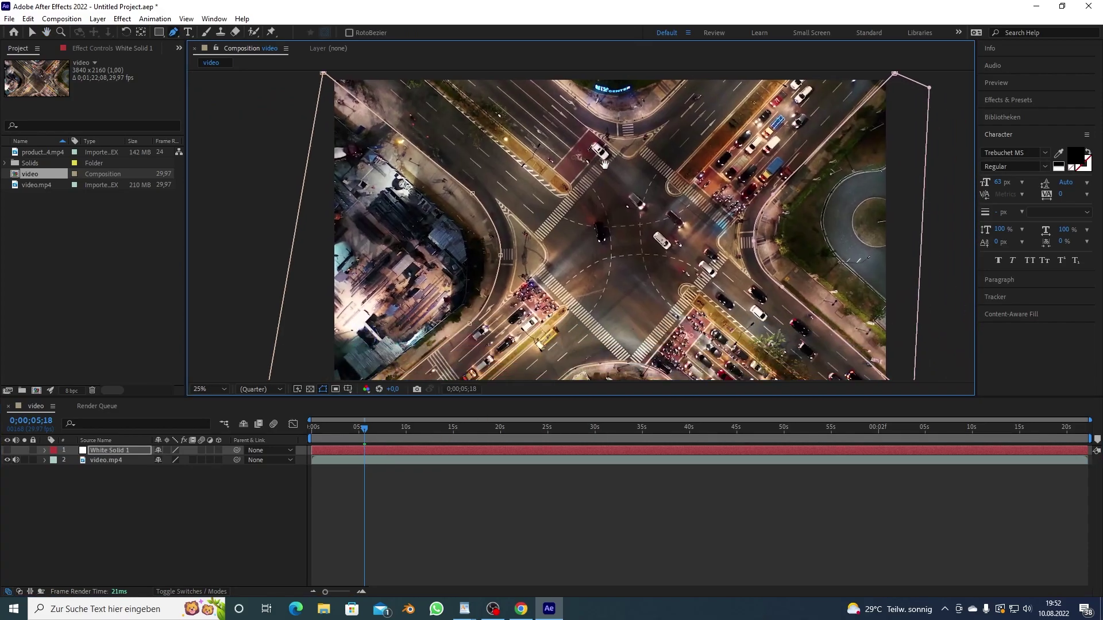
pyautogui.click(8, 451)
# Step: Duplicate the masked white solid and select the lower copy
pyautogui.click(448, 535)
pyautogui.press('v')
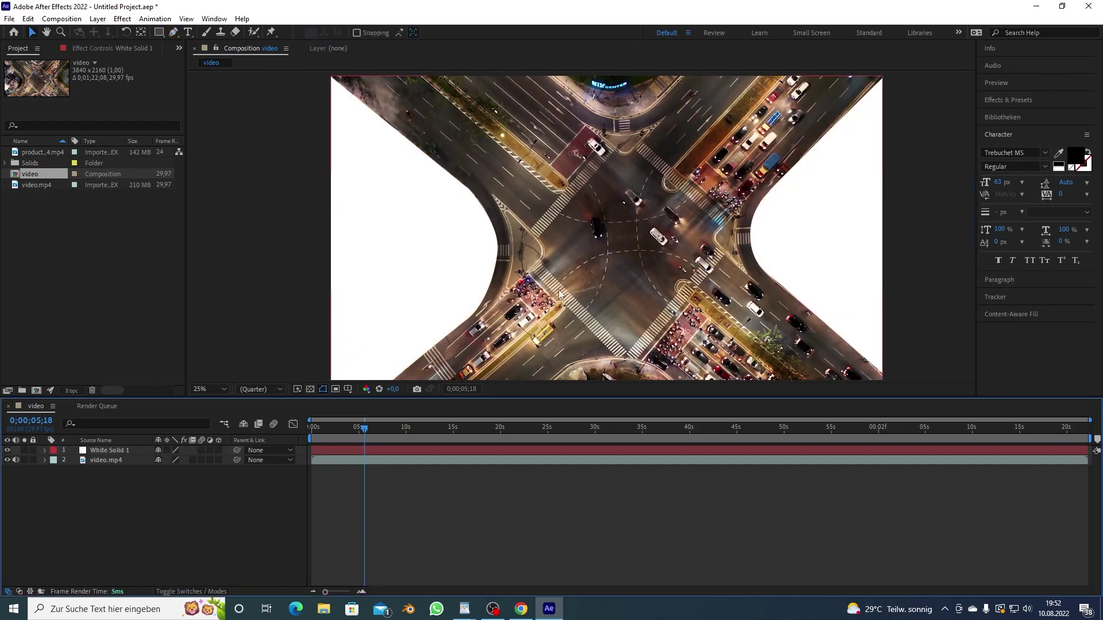
pyautogui.press(',')
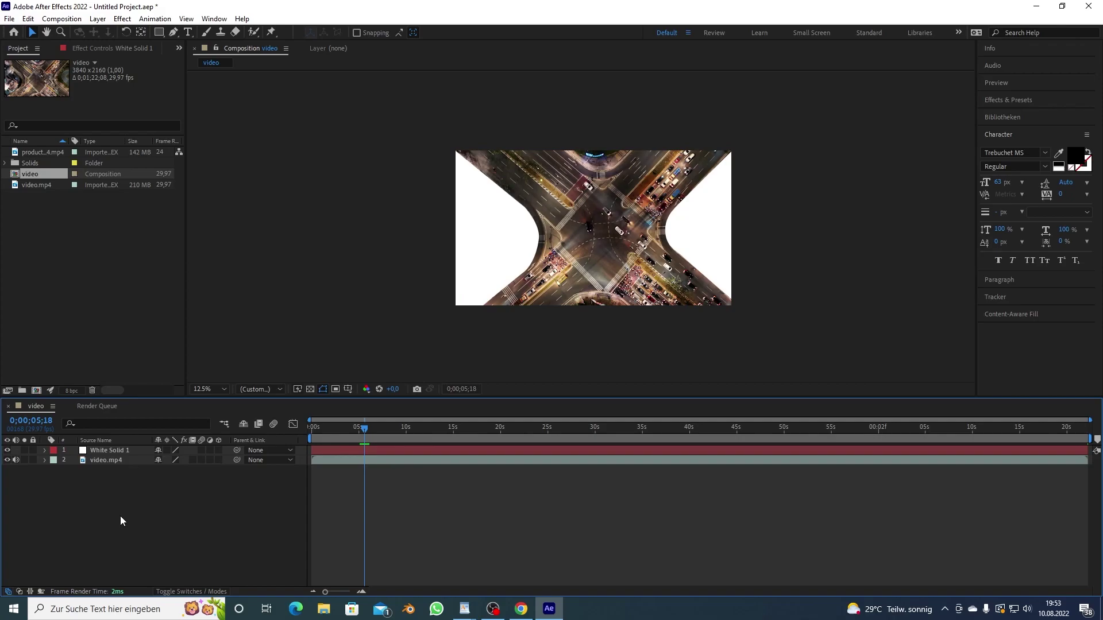
pyautogui.click(130, 451)
pyautogui.hotkey('ctrl', 'd')
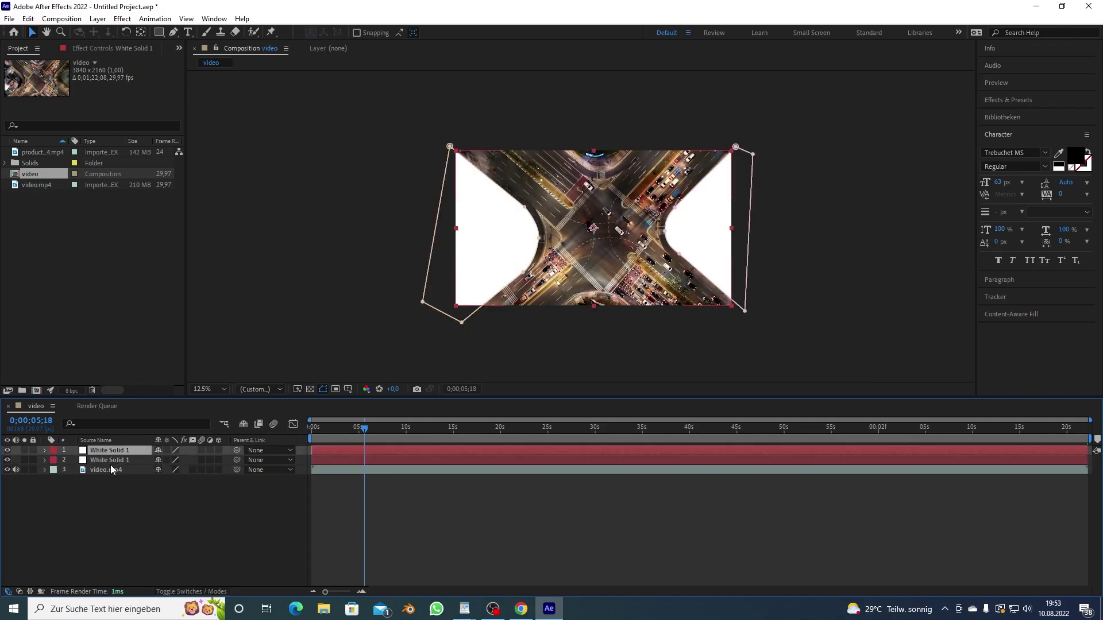
pyautogui.click(110, 464)
# Step: Delete Mask 1 and Mask 2 from the lower copy of the solid
pyautogui.press('m')
pyautogui.hotkey('ctrl', '5')
pyautogui.click(95, 480)
pyautogui.keyDown('shift'); pyautogui.click(92, 489); pyautogui.keyUp('shift')
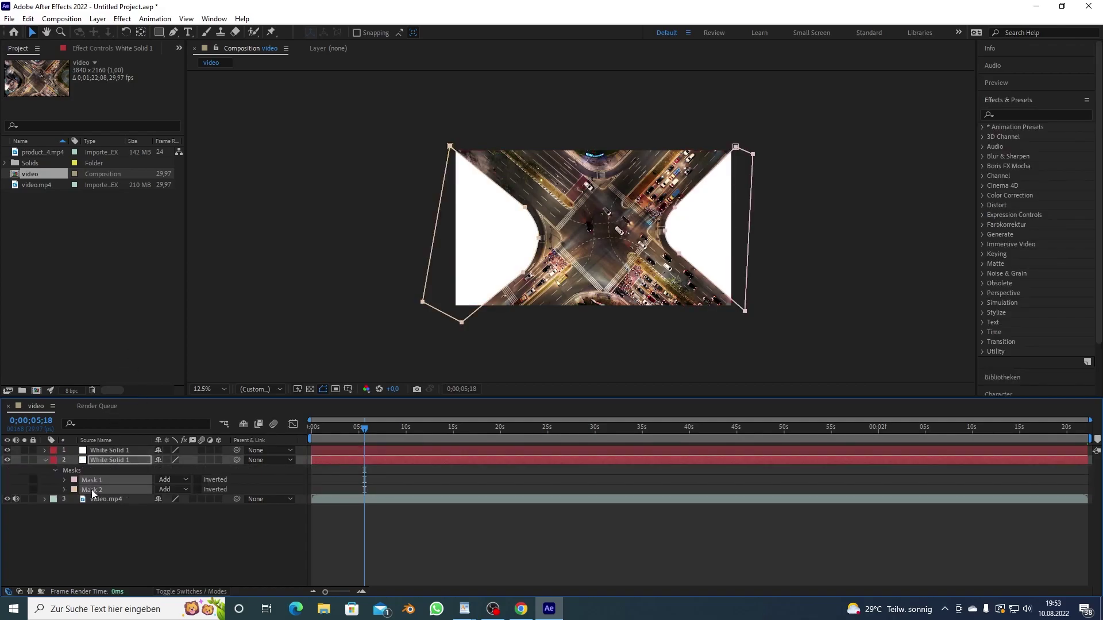
pyautogui.press('Delete')
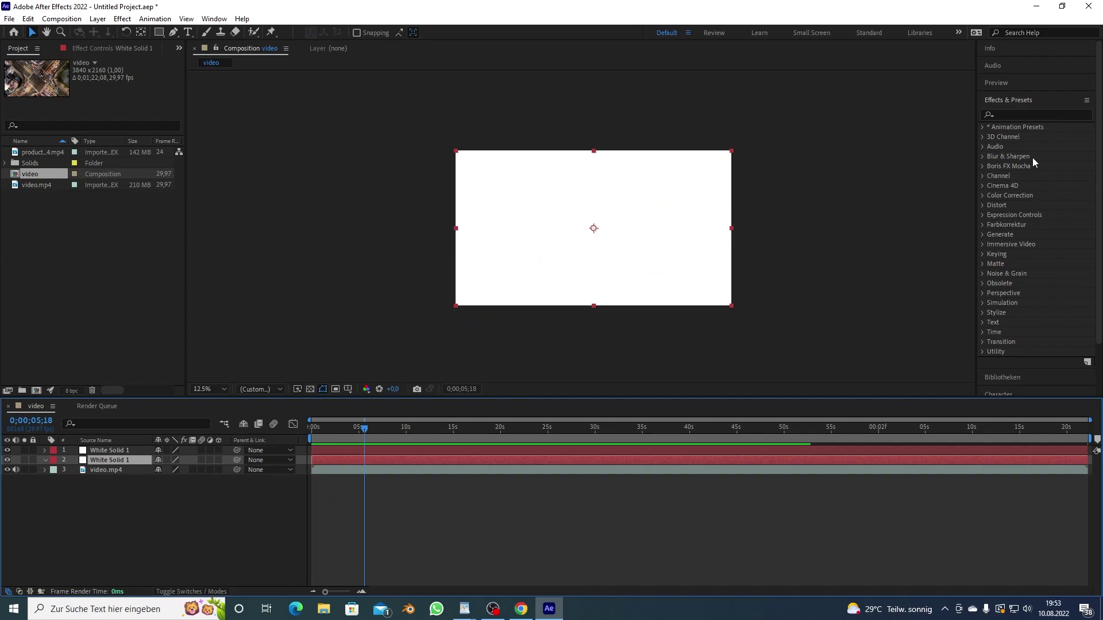
# Step: Apply a black Fill effect to the unmasked copy, then select both solid layers
pyautogui.click(1009, 113)
pyautogui.write('fill')
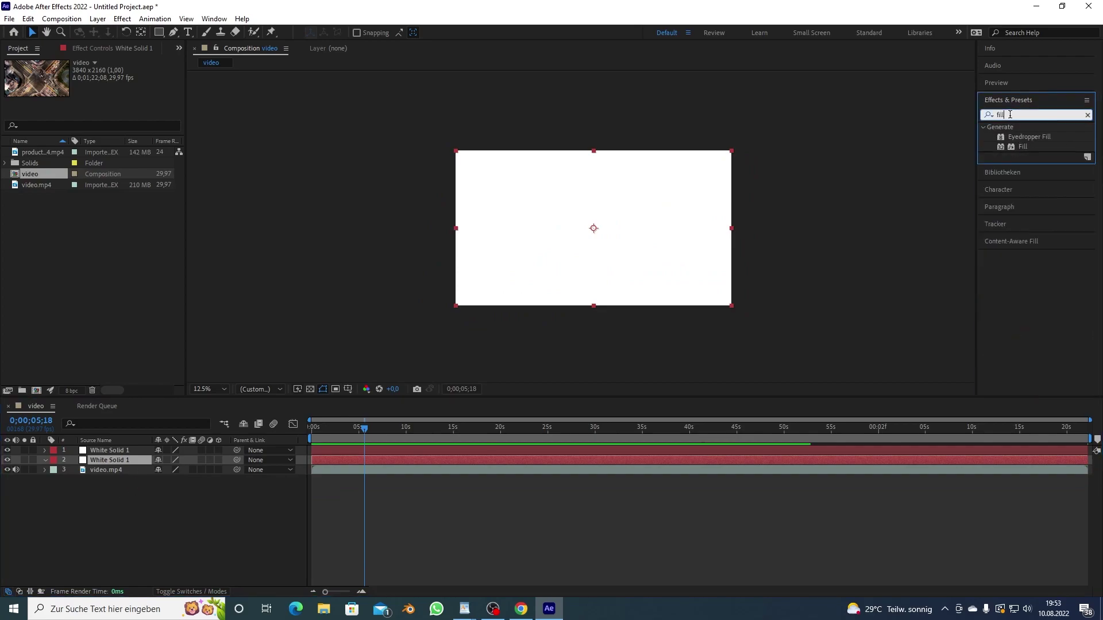
pyautogui.moveTo(1015, 149); pyautogui.dragTo(112, 462)
pyautogui.click(108, 102)
pyautogui.moveTo(490, 333); pyautogui.dragTo(568, 434)
pyautogui.click(661, 236)
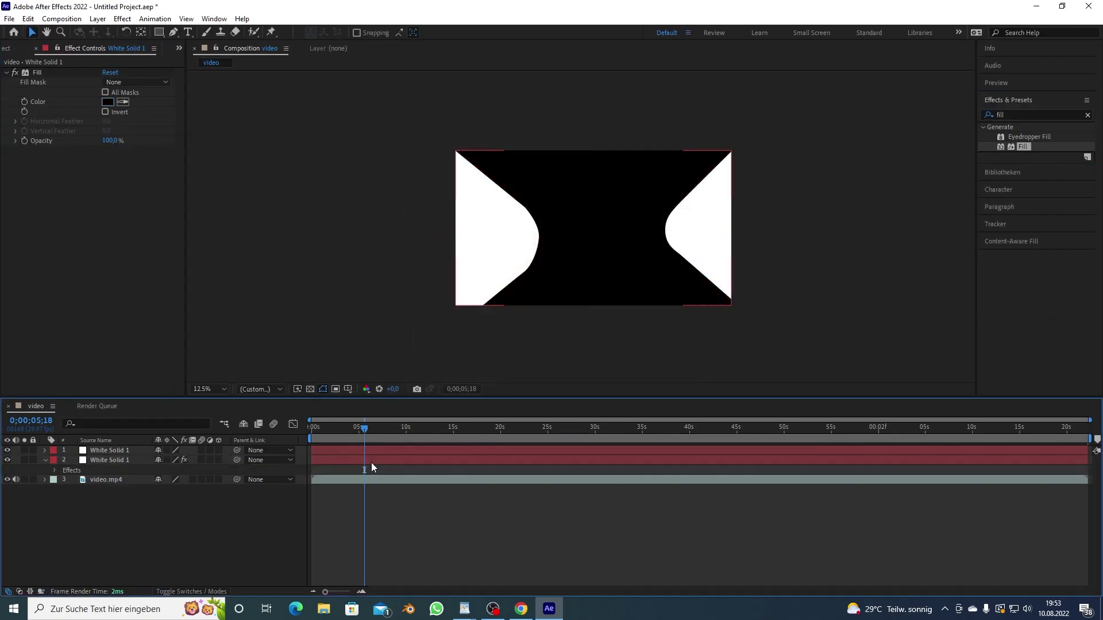
pyautogui.keyDown('shift'); pyautogui.click(368, 451); pyautogui.keyUp('shift')
pyautogui.rightClick(375, 450)
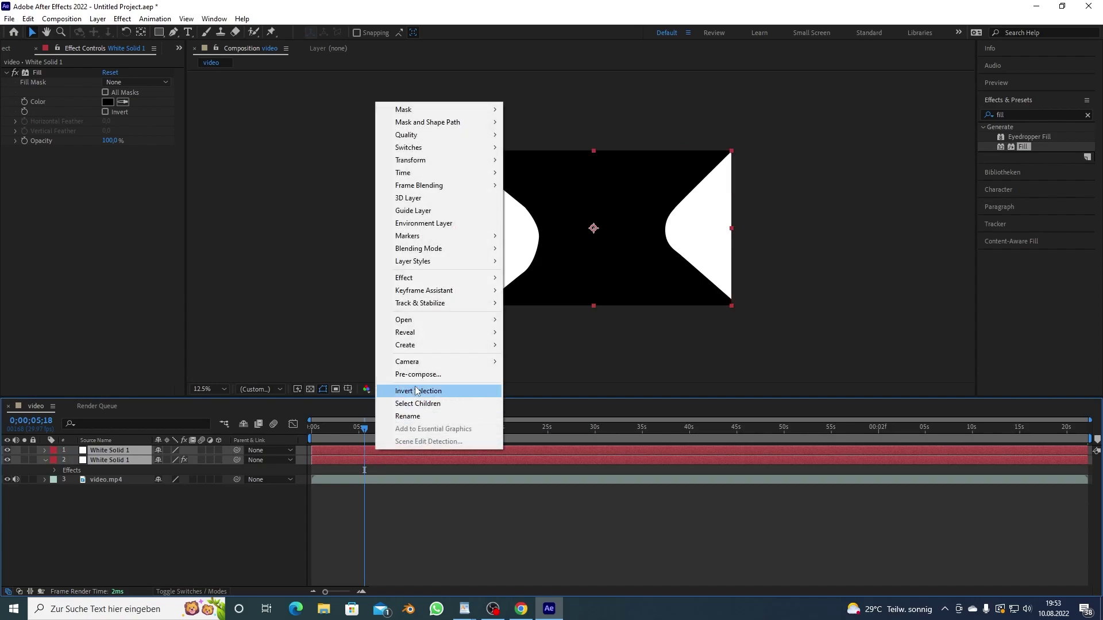
# Step: Nest both solid layers into Pre-comp 1 above video.mp4, viewed at 12.5%
pyautogui.click(433, 385)
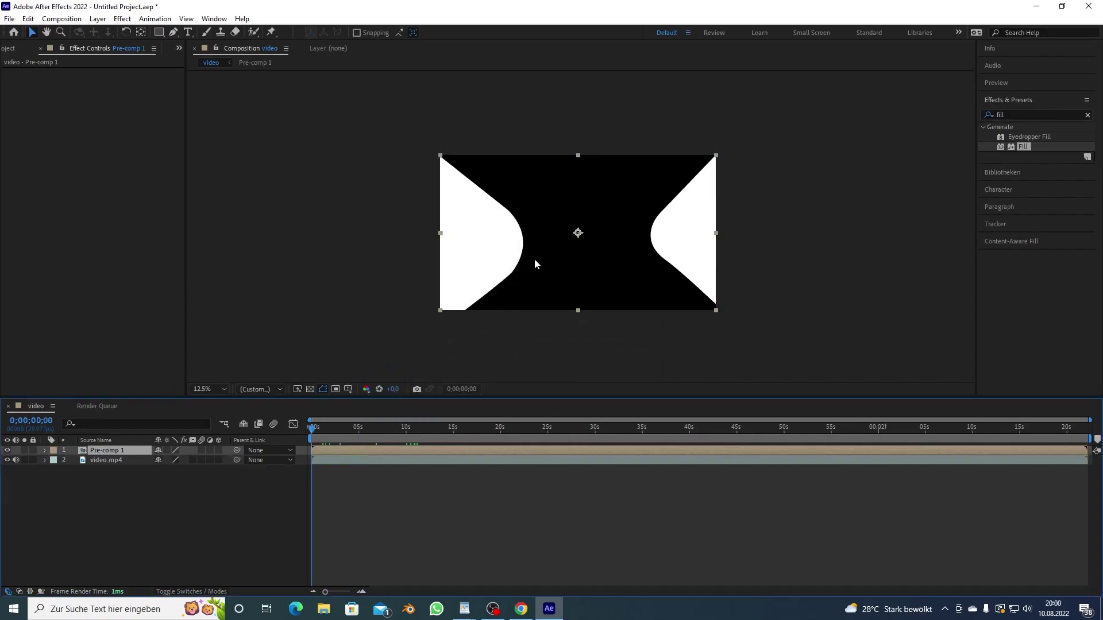
pyautogui.press('.')
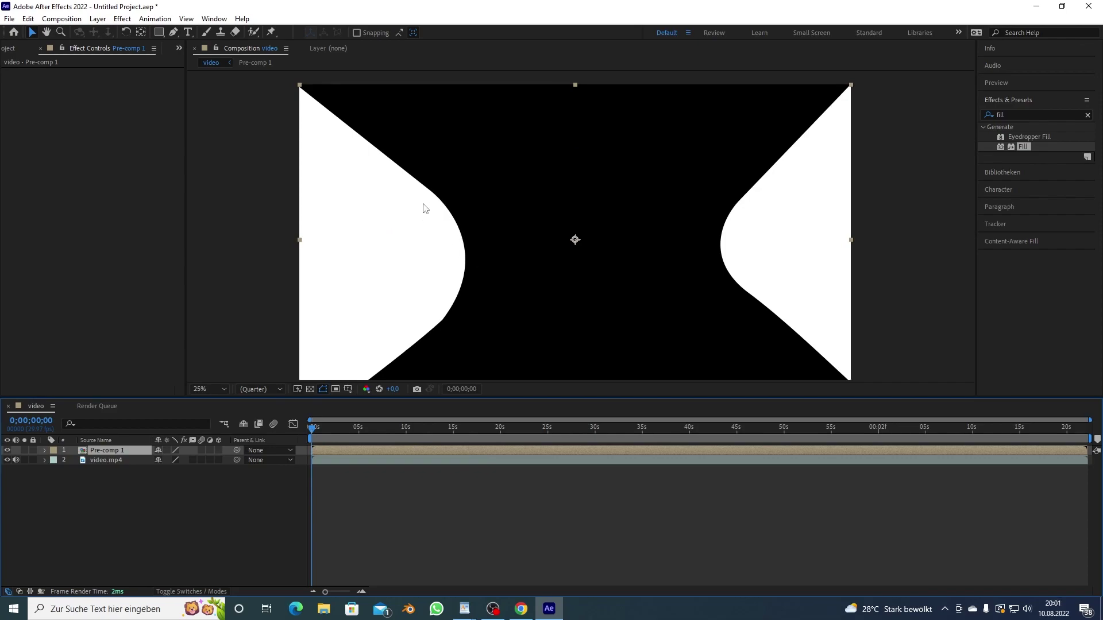
pyautogui.press(',')
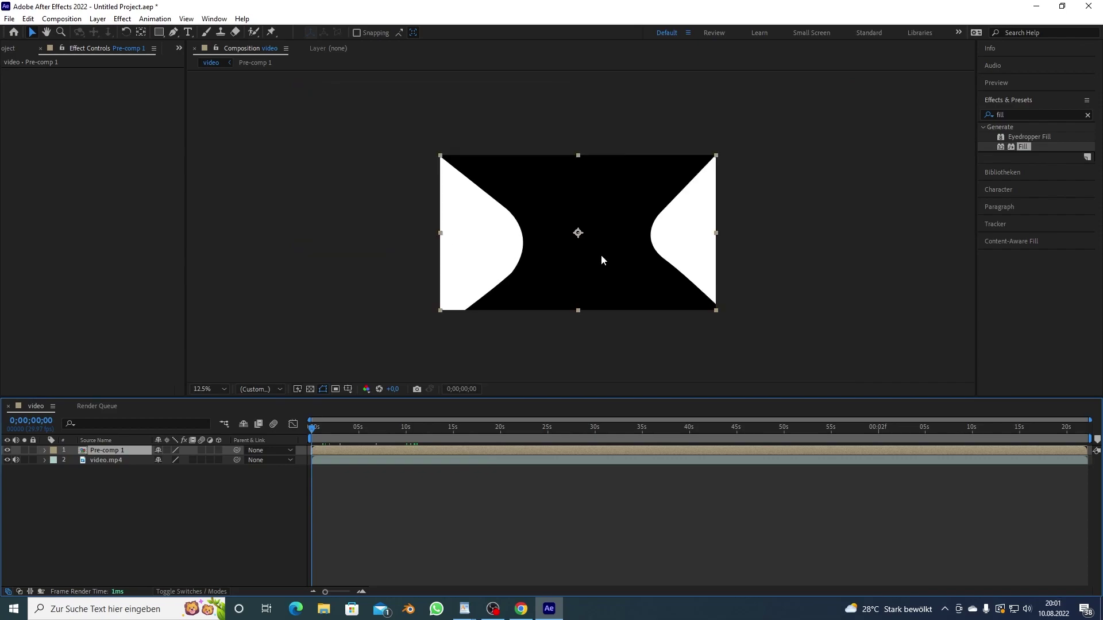
# Step: Inside Pre-comp 1, apply Gaussian Blur to White Solid 1
pyautogui.doubleClick(342, 450)
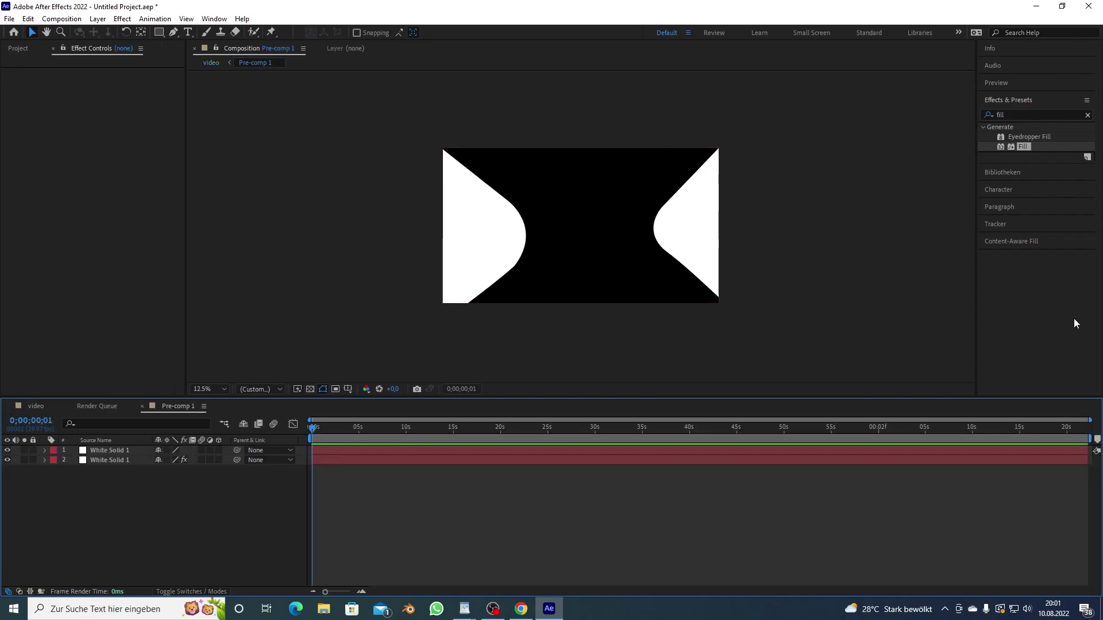
pyautogui.click(1018, 102)
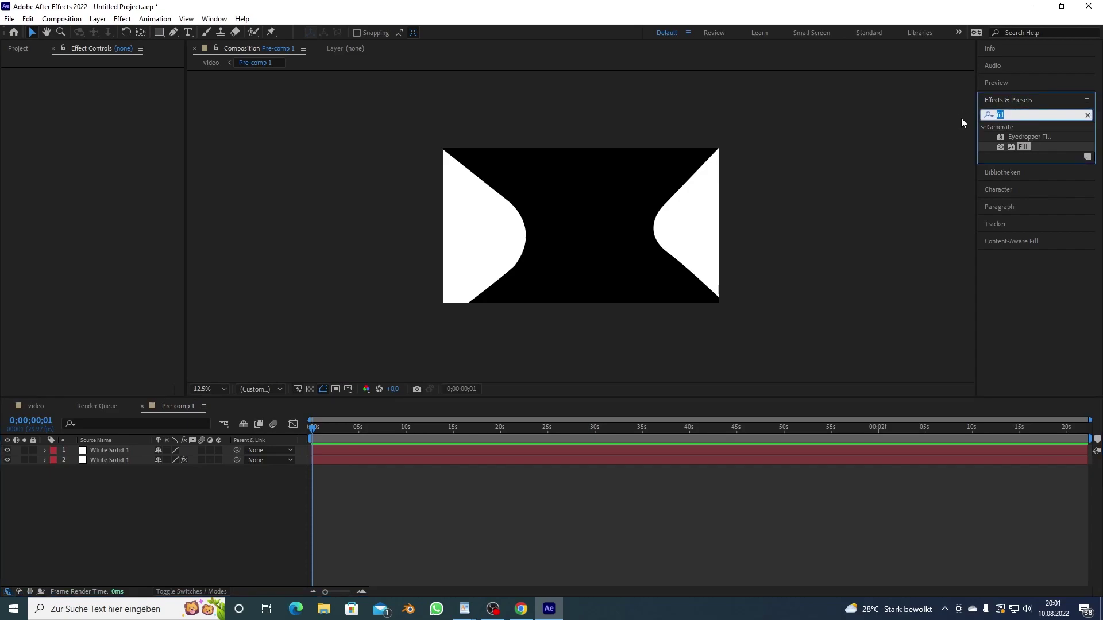
pyautogui.write('gua')
pyautogui.press('BackSpace')
pyautogui.press('BackSpace')
pyautogui.write('aus')
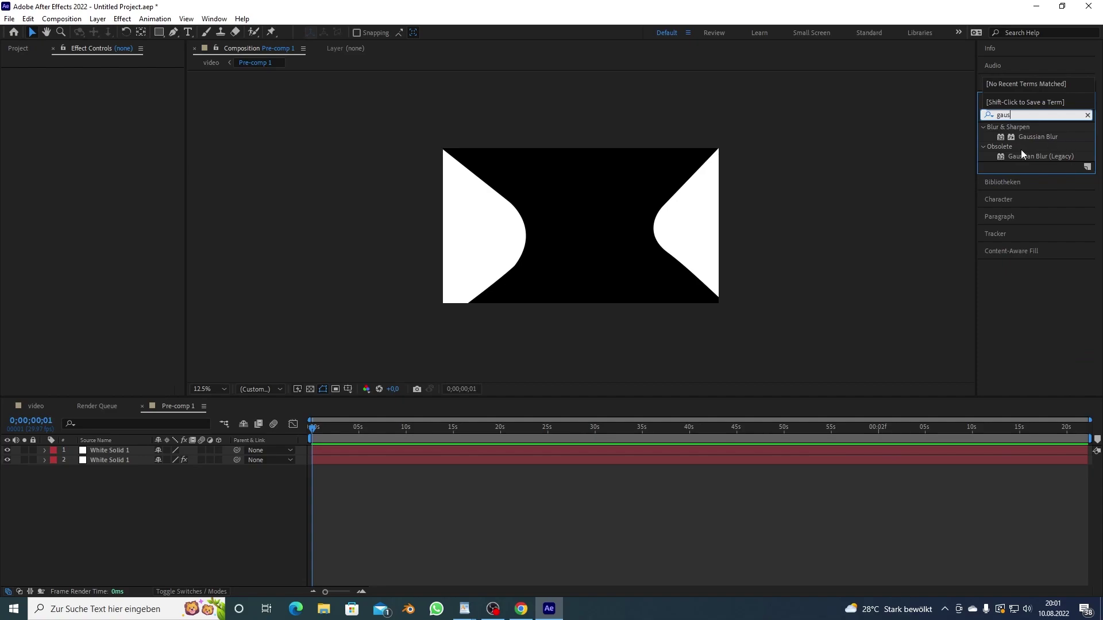
pyautogui.click(100, 452)
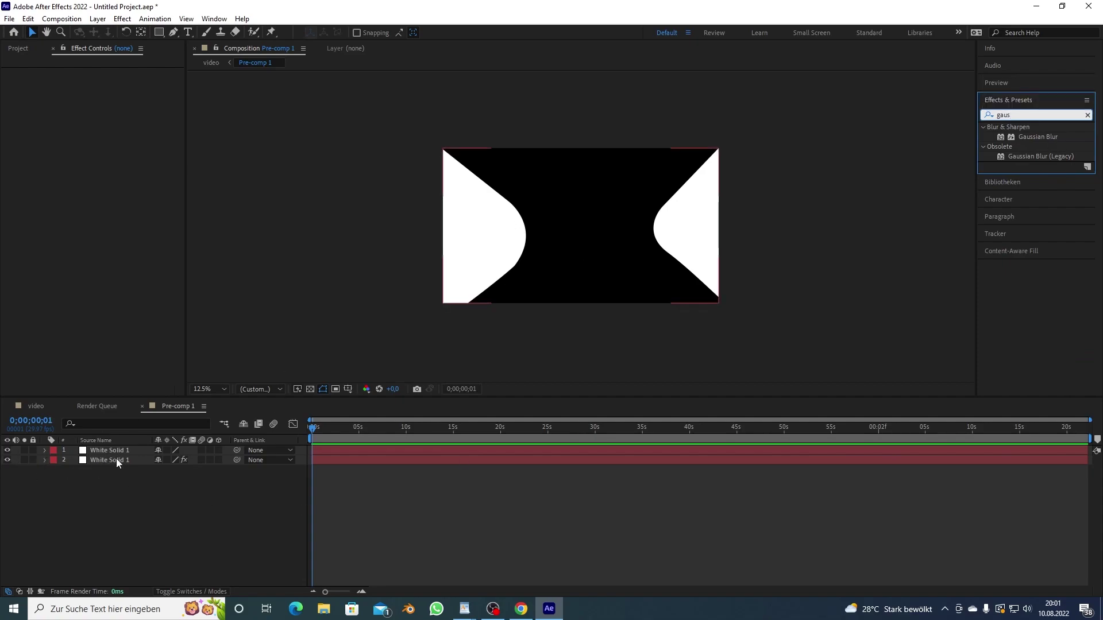
pyautogui.moveTo(1026, 141); pyautogui.dragTo(348, 449)
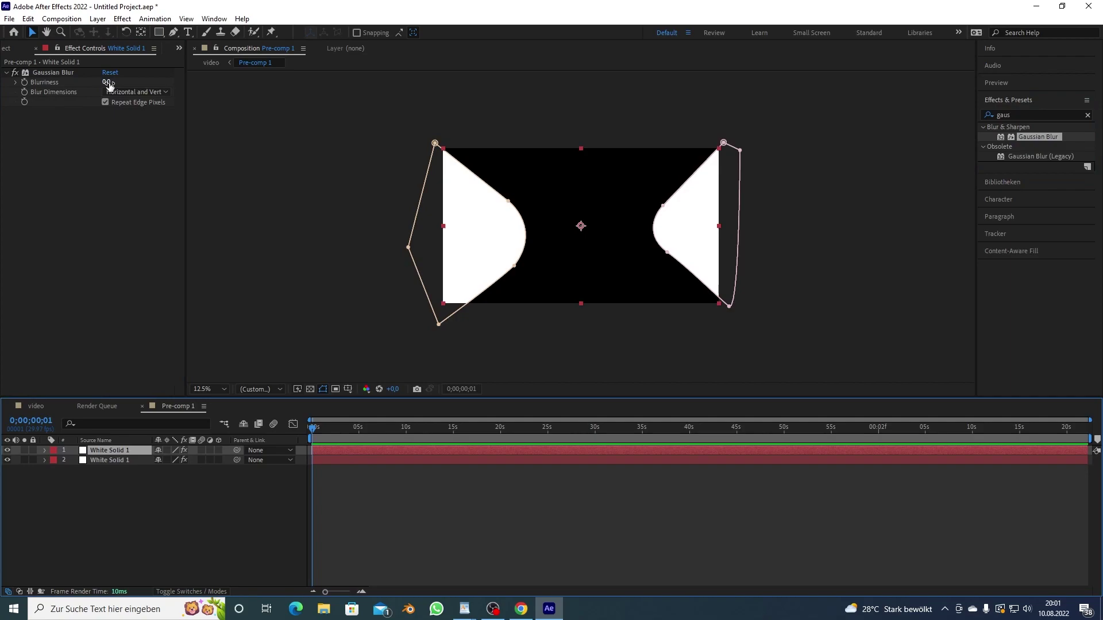
# Step: Raise the Gaussian Blur blurriness to 251.3 and preview the softened shapes
pyautogui.moveTo(109, 84); pyautogui.dragTo(618, 113)
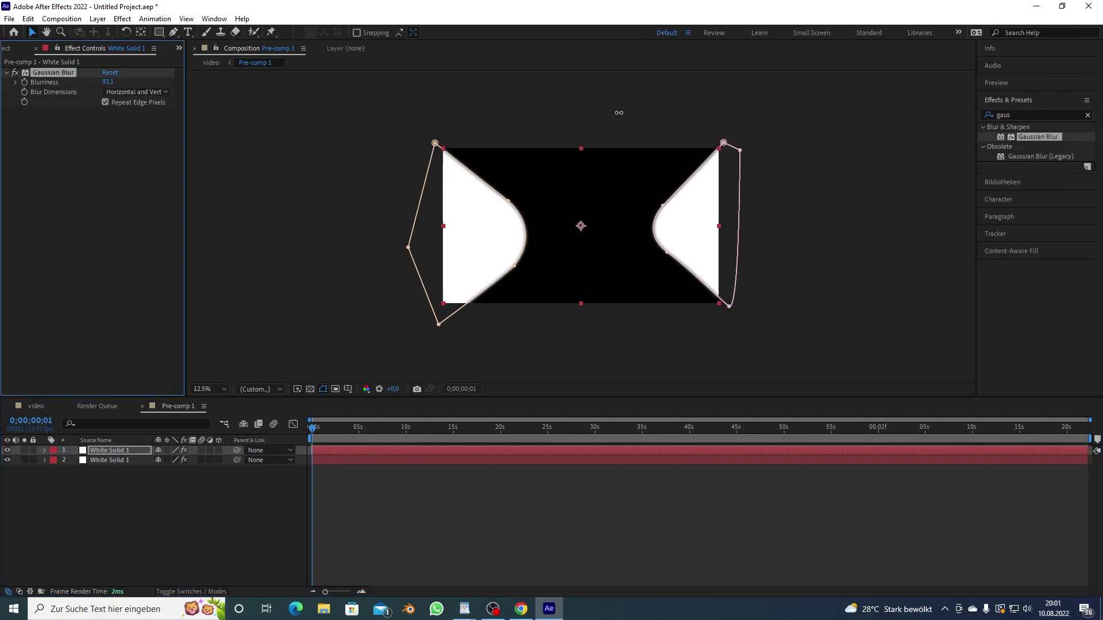
pyautogui.moveTo(124, 108); pyautogui.dragTo(1005, 108)
pyautogui.click(536, 236)
pyautogui.scroll(2, 537, 236)
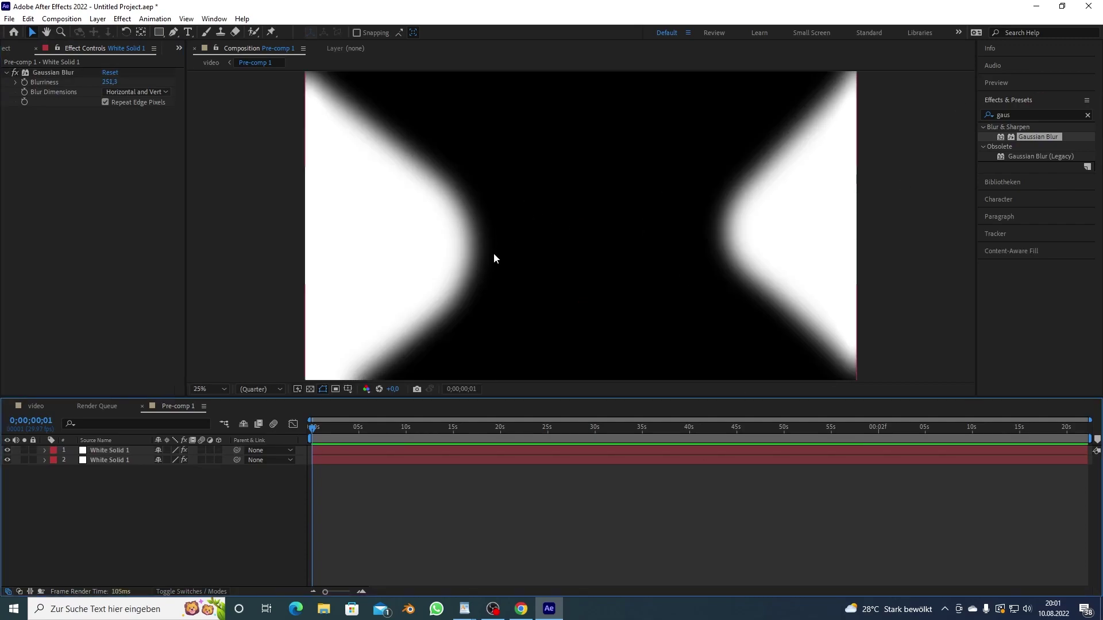
pyautogui.scroll(-2, 494, 258)
# Step: Back in the video comp, make Pre-comp 1 start at 0;00;10;01
pyautogui.click(36, 406)
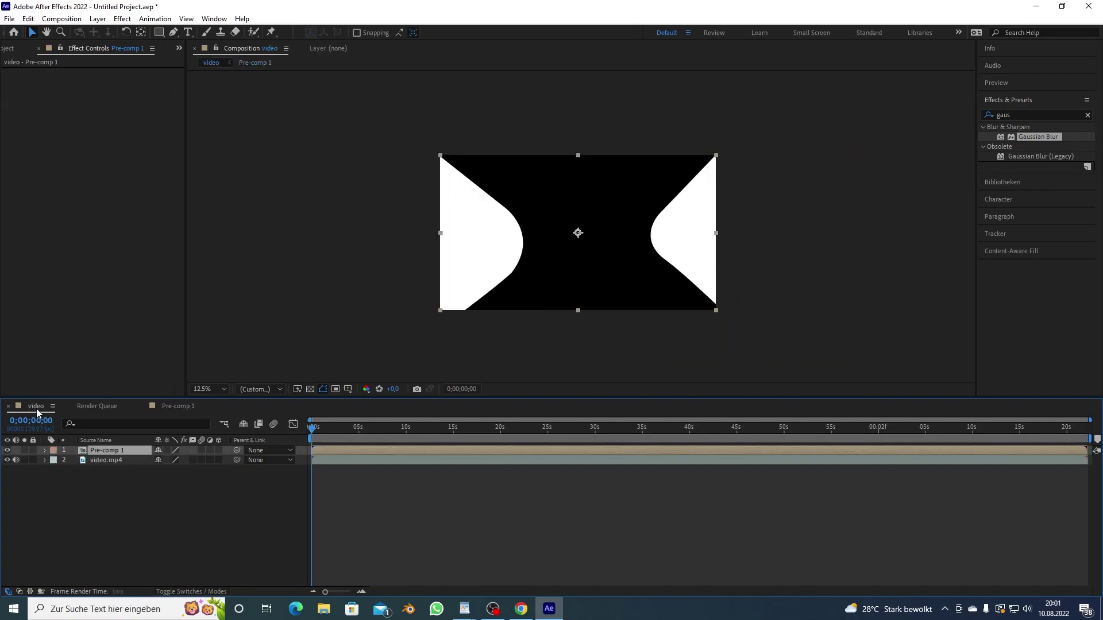
pyautogui.click(429, 530)
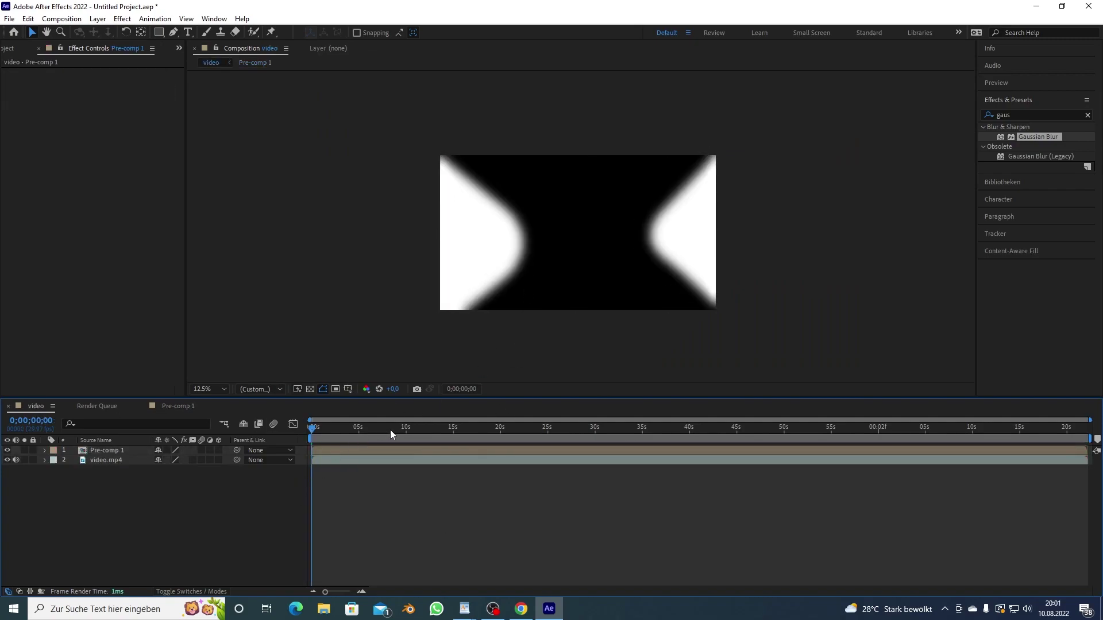
pyautogui.click(406, 430)
pyautogui.moveTo(364, 450); pyautogui.dragTo(446, 458)
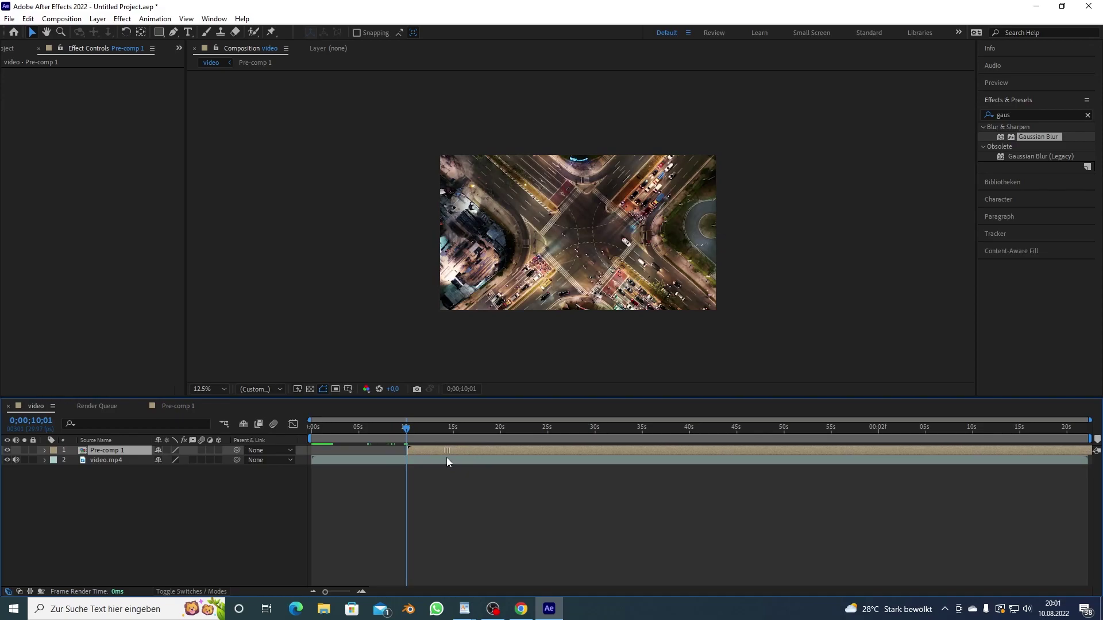
# Step: Split video.mp4 at 10;01 and delete the part after it
pyautogui.click(425, 461)
pyautogui.hotkey('ctrl', 'shift', 'd')
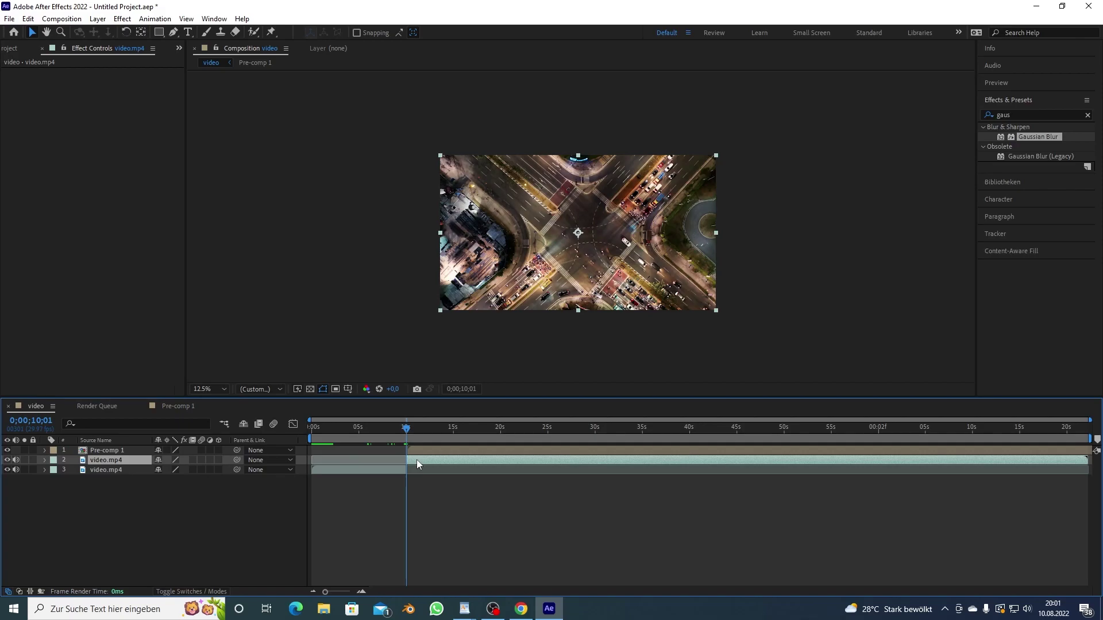
pyautogui.press('Delete')
pyautogui.moveTo(404, 436); pyautogui.dragTo(340, 432)
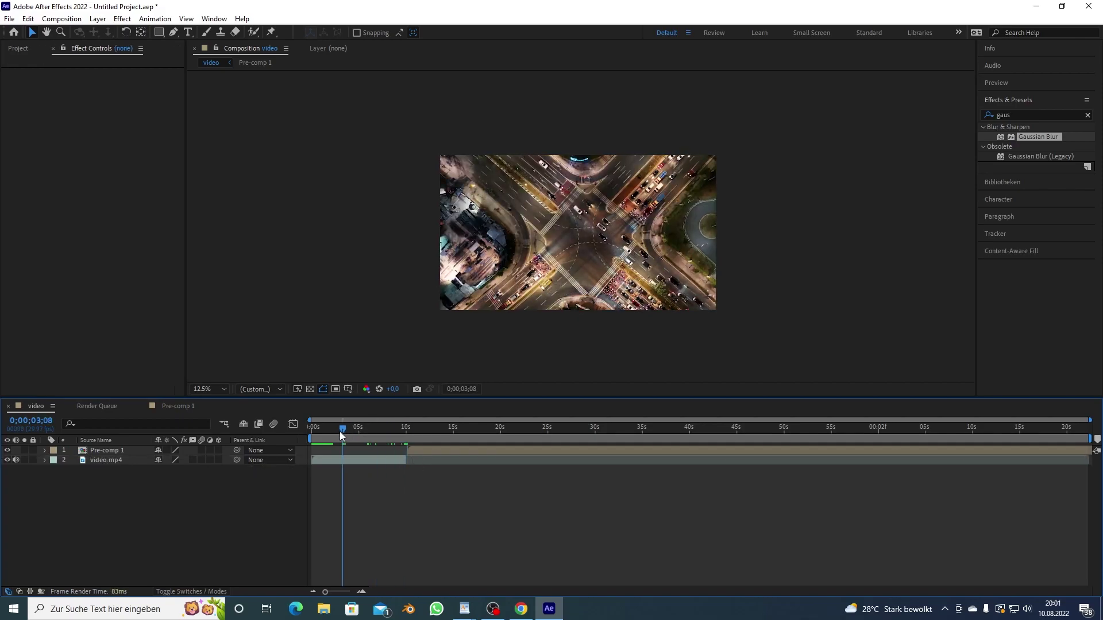
# Step: Open the Datamosh 2 extension panel and make it narrower, clear of the effects list
pyautogui.click(215, 19)
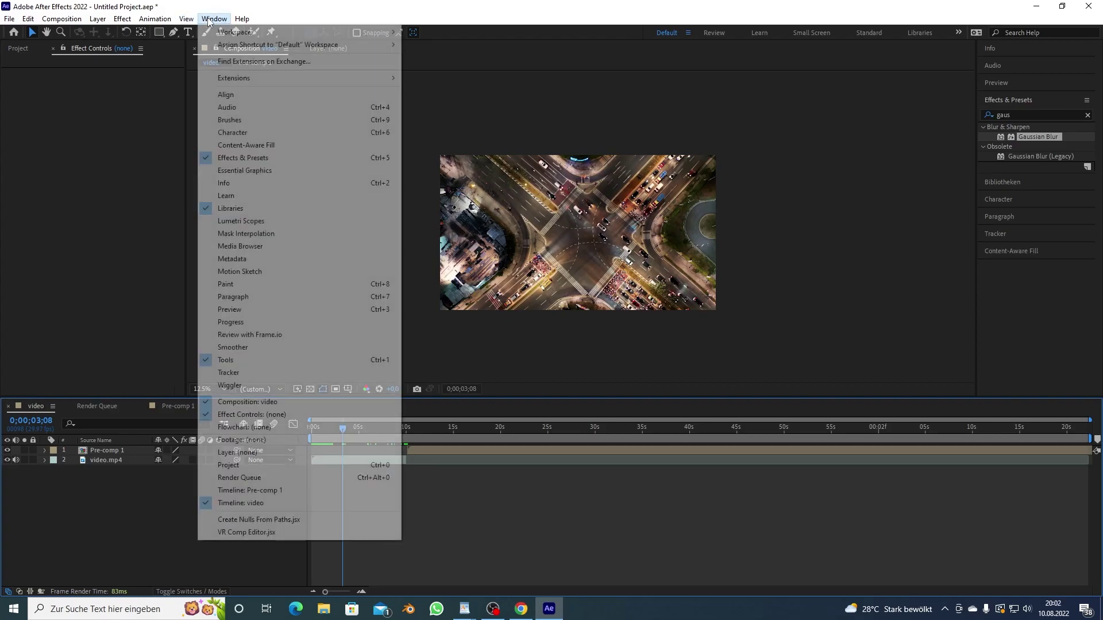
pyautogui.moveTo(319, 77)
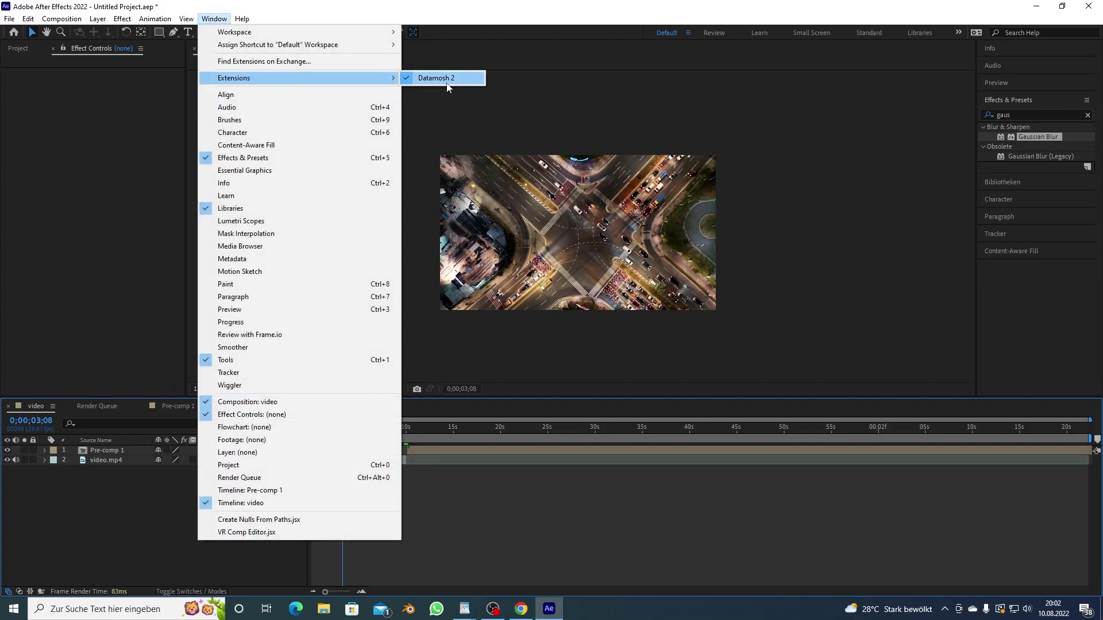
pyautogui.click(618, 105)
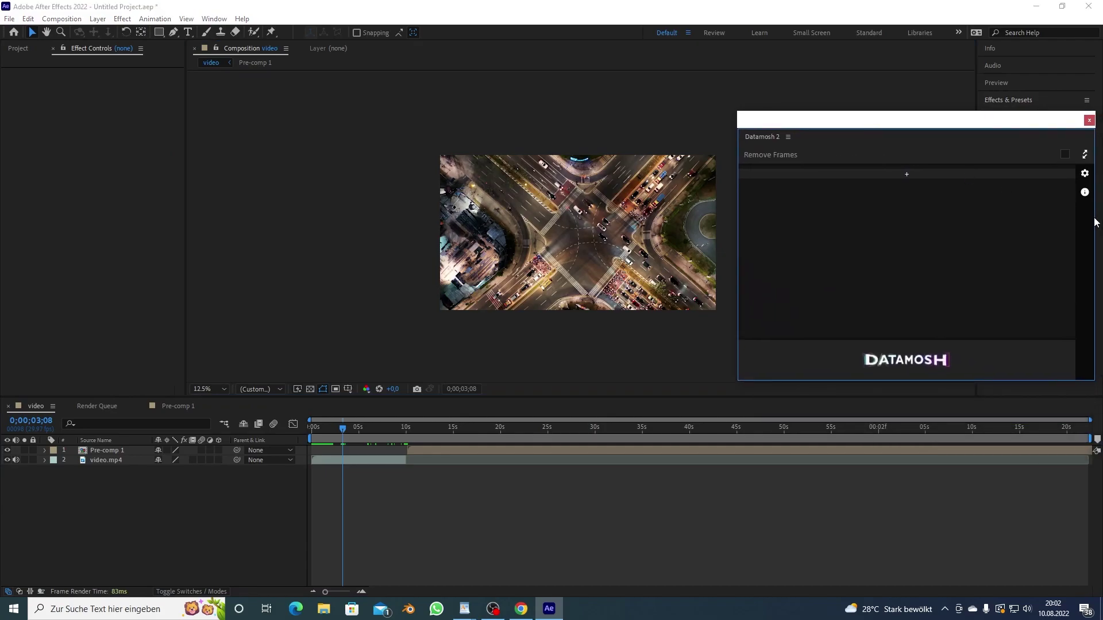
pyautogui.moveTo(1096, 217); pyautogui.dragTo(958, 216)
pyautogui.moveTo(868, 121); pyautogui.dragTo(849, 101)
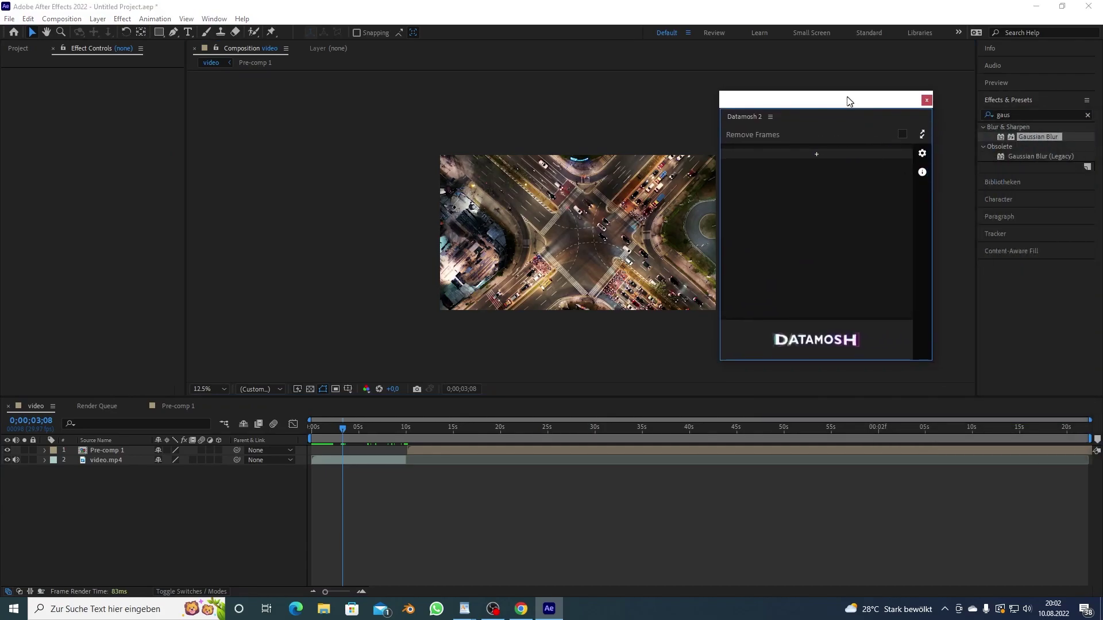
# Step: Add a ZOOM > Zoom mosh at Intensity 50 with Use Map enabled
pyautogui.click(816, 155)
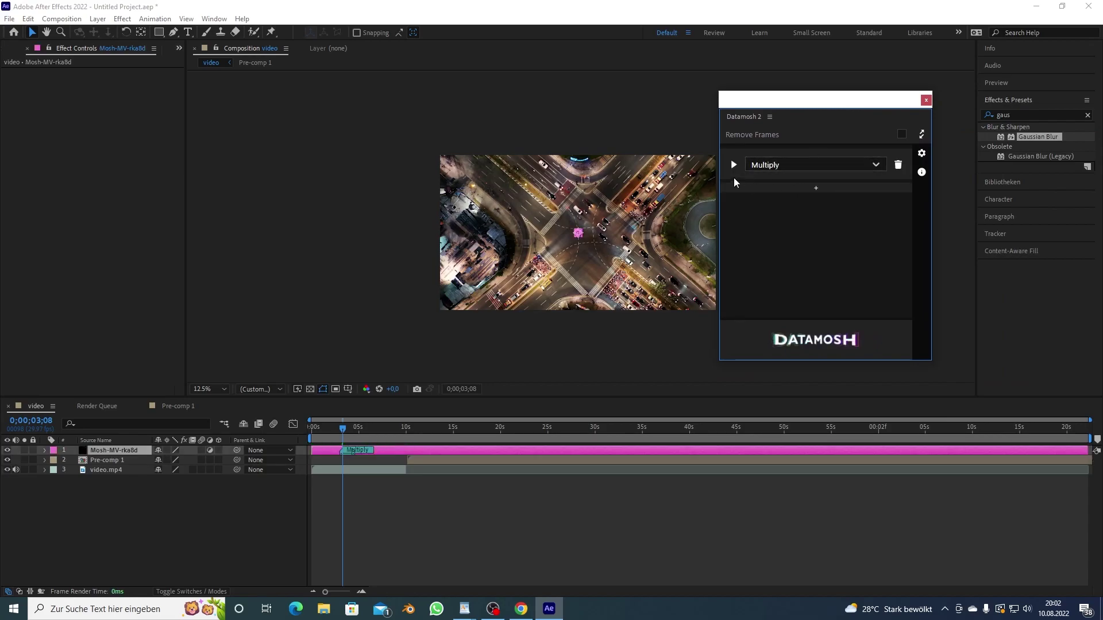
pyautogui.click(773, 165)
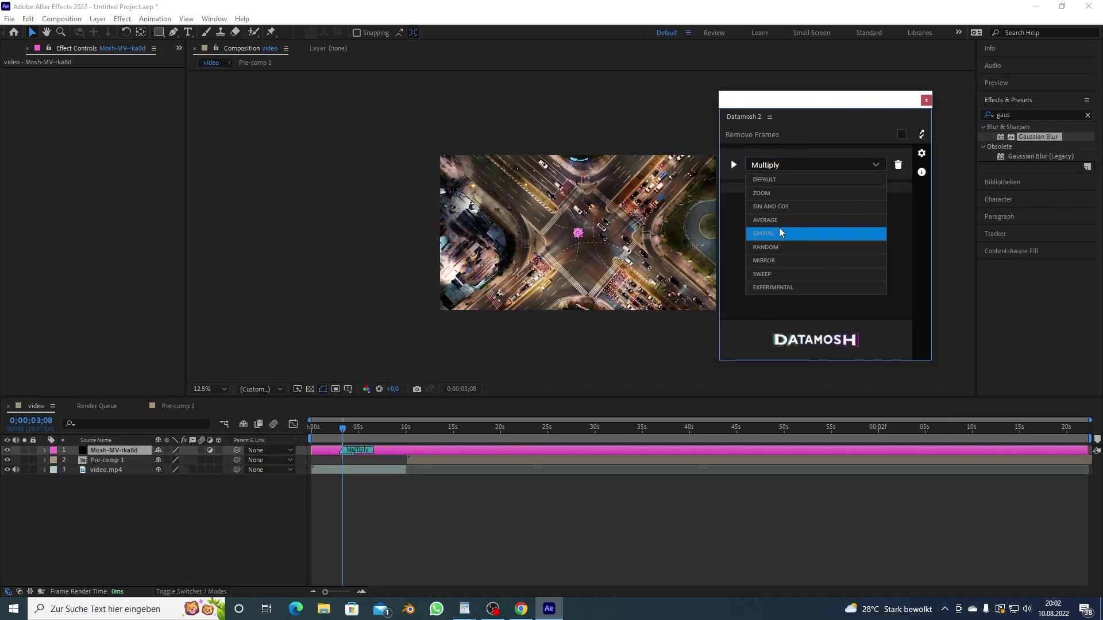
pyautogui.click(760, 195)
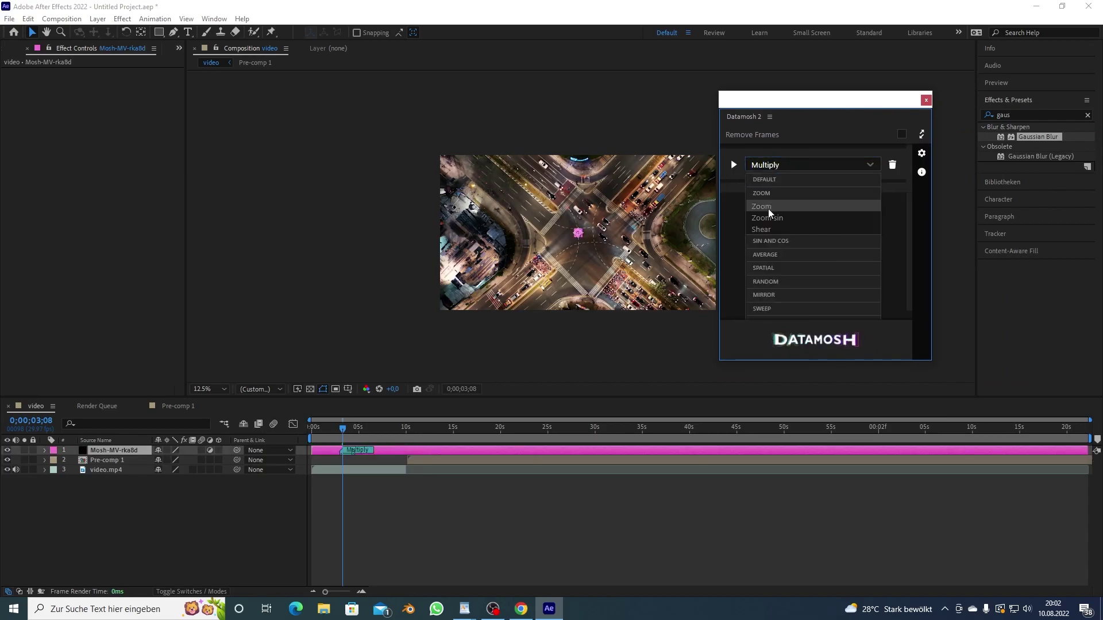
pyautogui.click(762, 207)
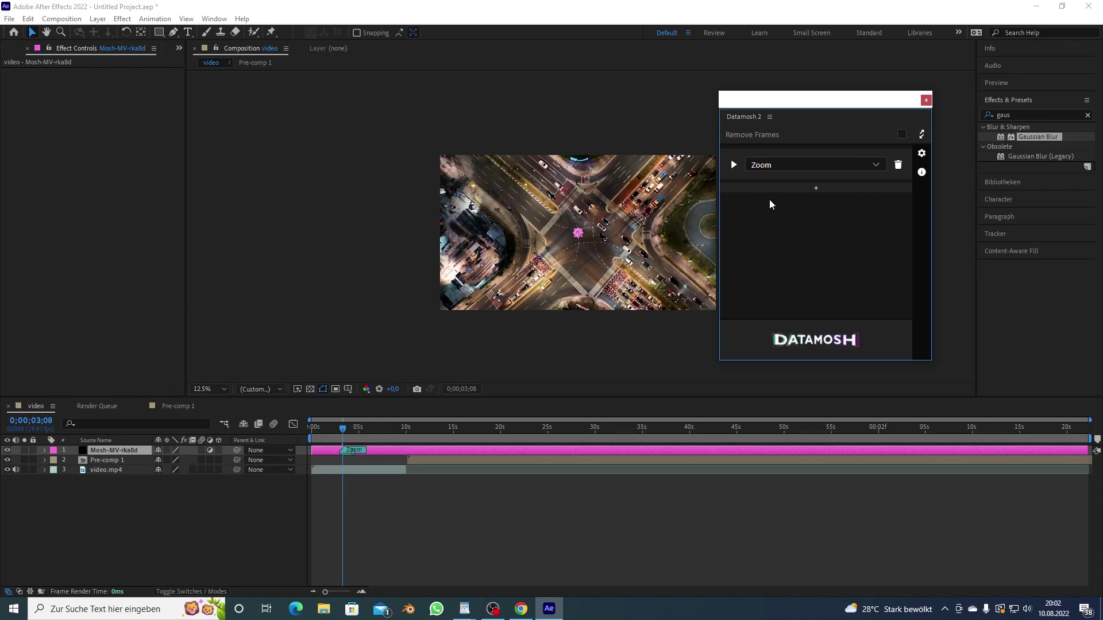
pyautogui.click(734, 165)
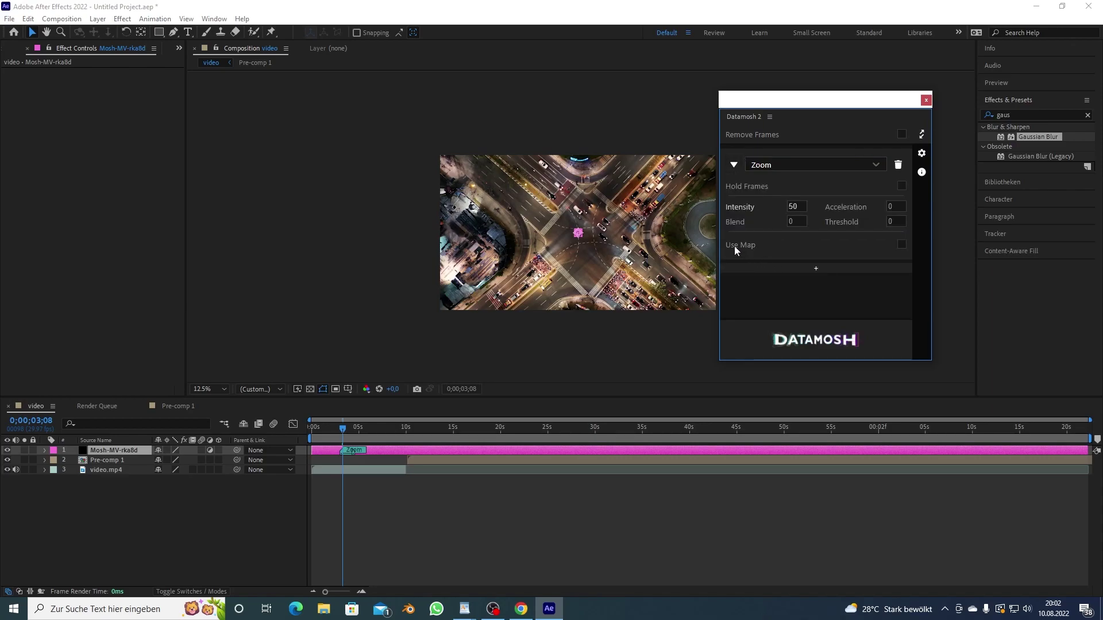
pyautogui.click(901, 245)
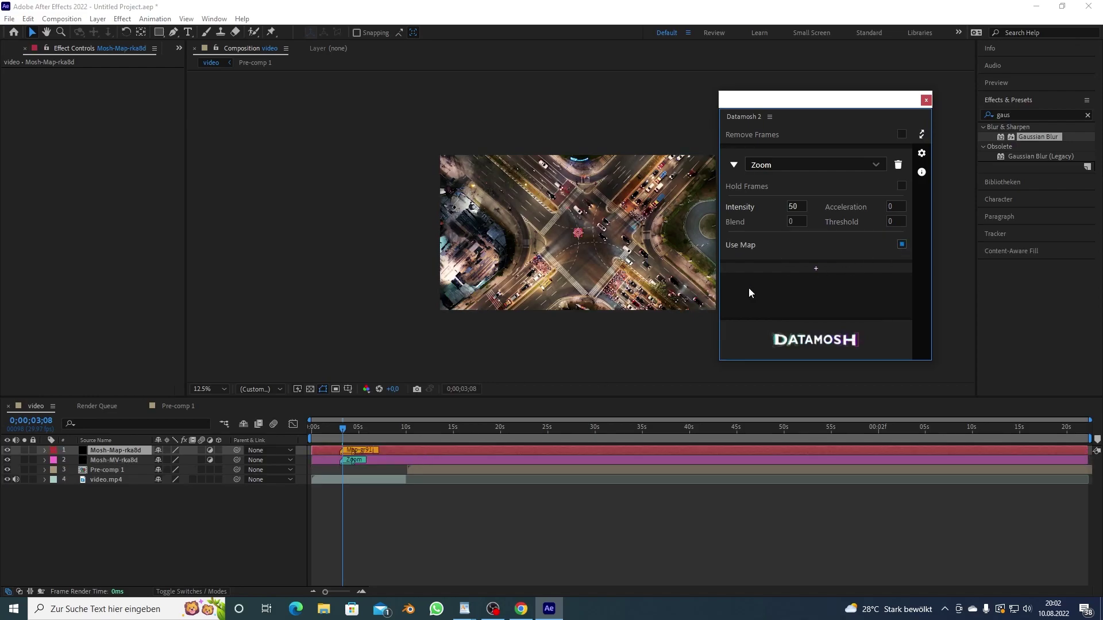
# Step: Move the Zoom marker to the start and the Map marker to about 10 seconds
pyautogui.moveTo(834, 102); pyautogui.dragTo(896, 85)
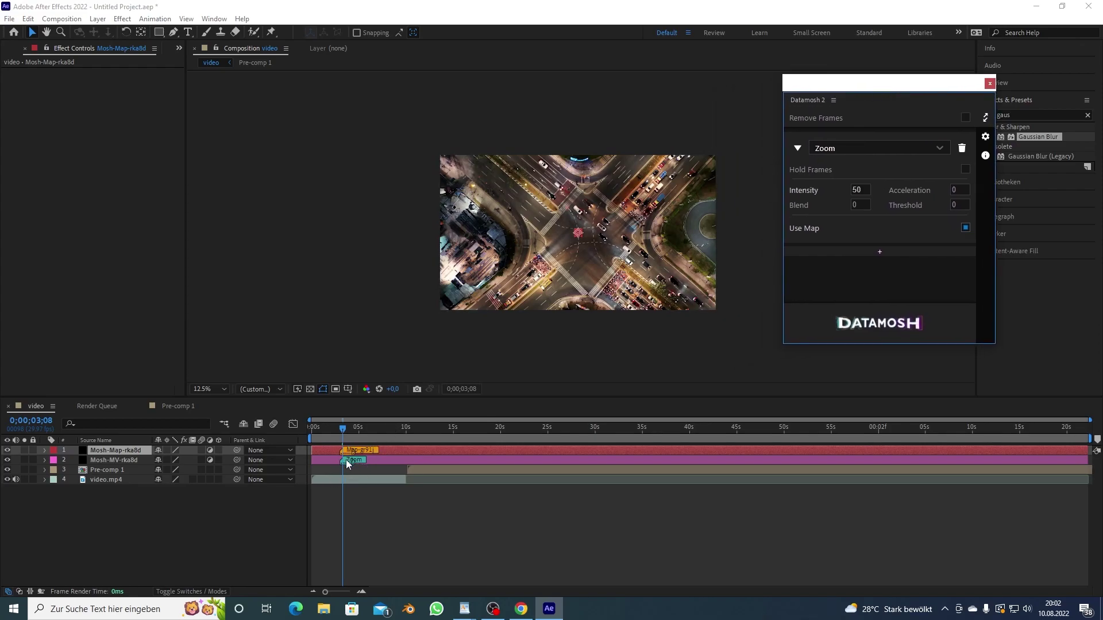
pyautogui.moveTo(344, 463); pyautogui.dragTo(310, 464)
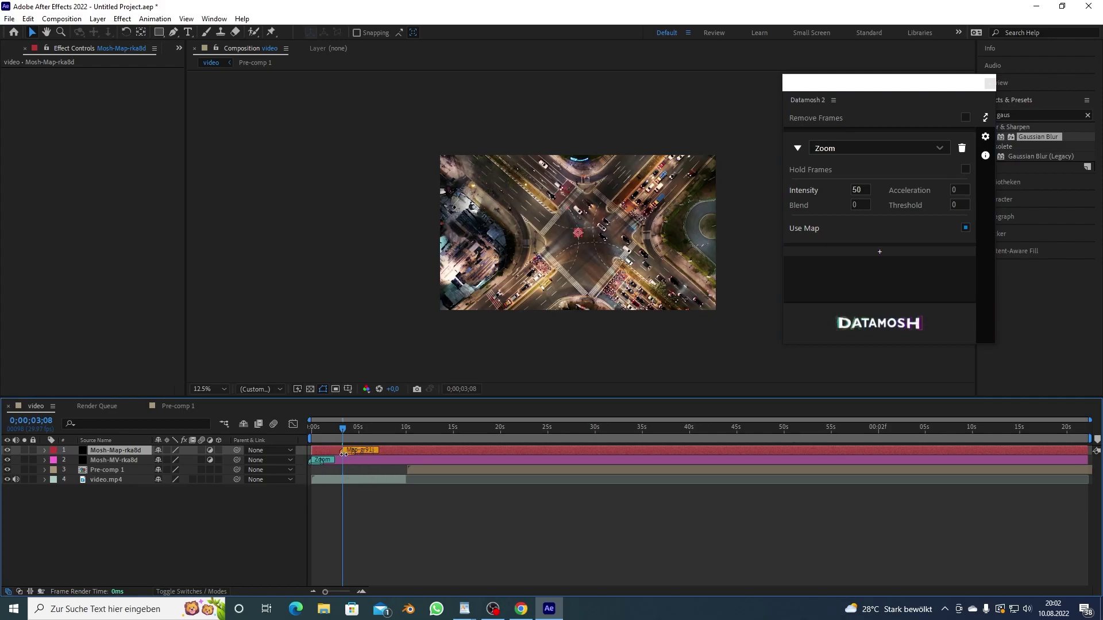
pyautogui.moveTo(344, 454); pyautogui.dragTo(410, 454)
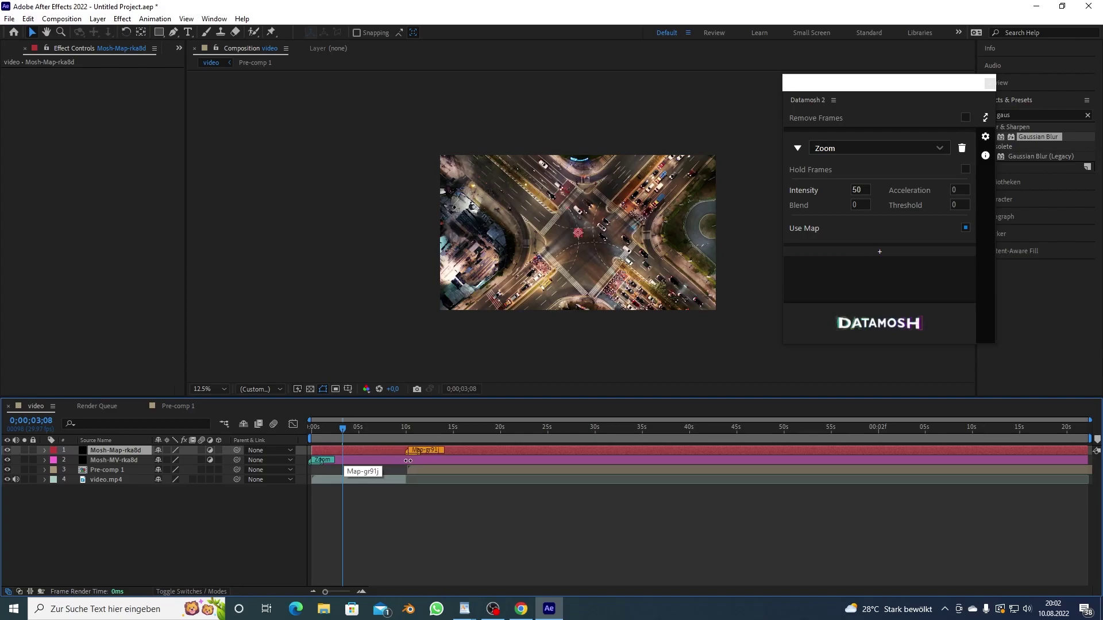
pyautogui.click(413, 429)
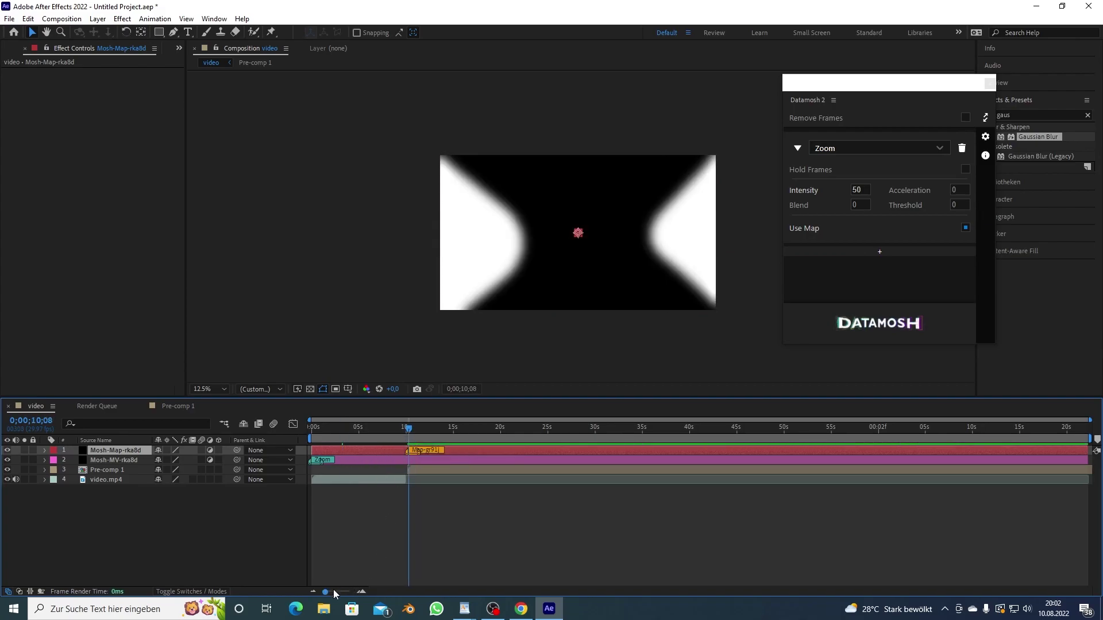
# Step: Extend the Map marker to about 18 s and the Zoom marker to 10 s
pyautogui.moveTo(336, 593); pyautogui.dragTo(344, 593)
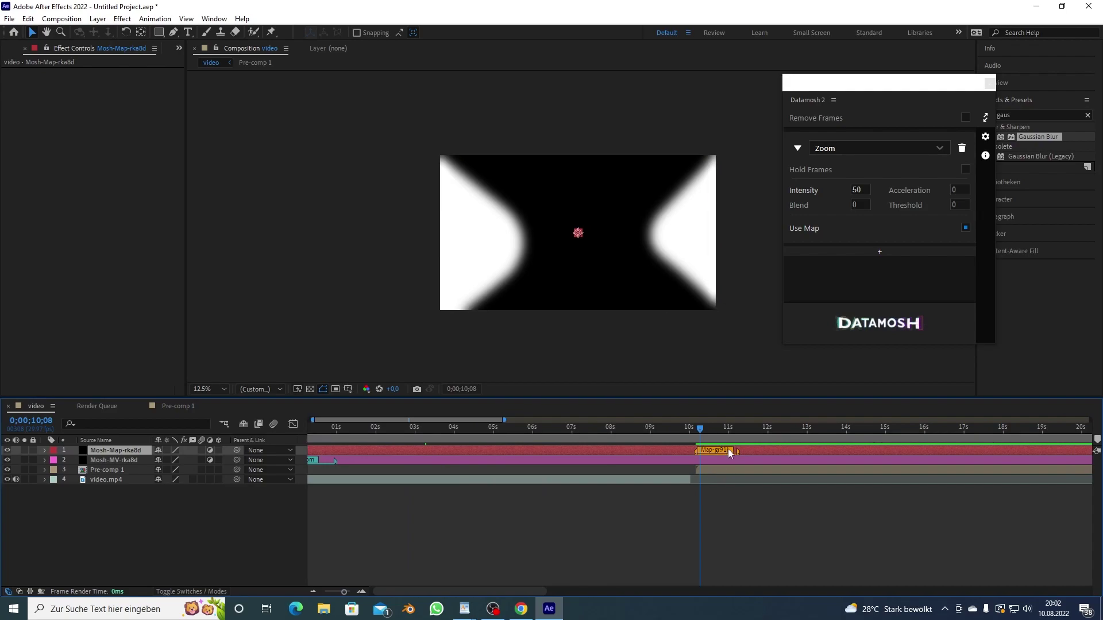
pyautogui.moveTo(740, 451); pyautogui.dragTo(1006, 451)
pyautogui.moveTo(346, 593); pyautogui.dragTo(325, 594)
pyautogui.moveTo(333, 461); pyautogui.dragTo(407, 485)
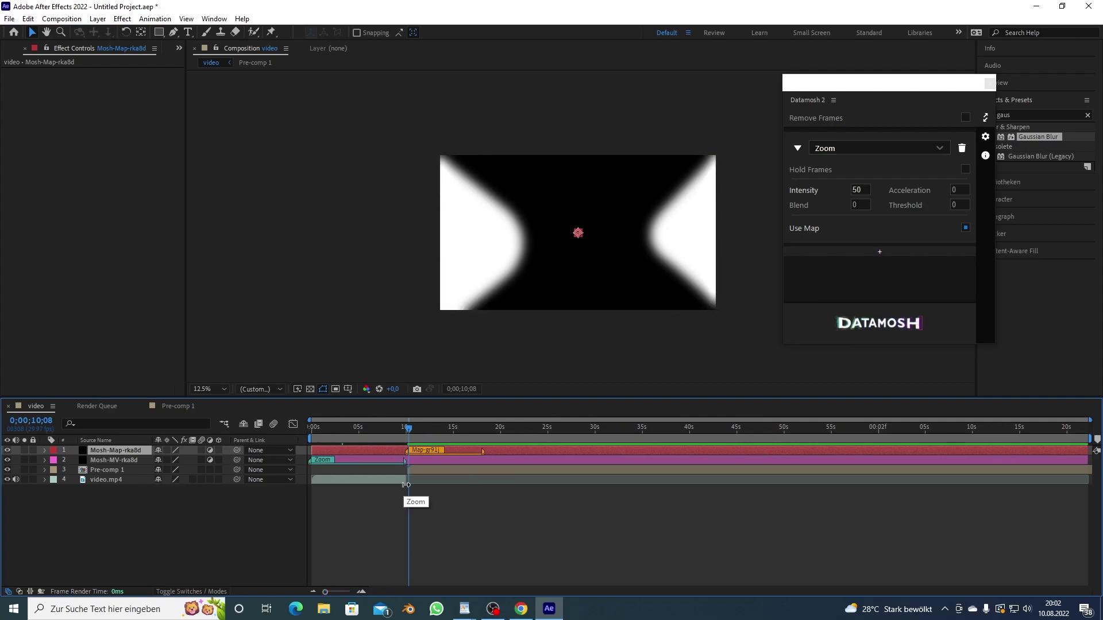
pyautogui.click(405, 438)
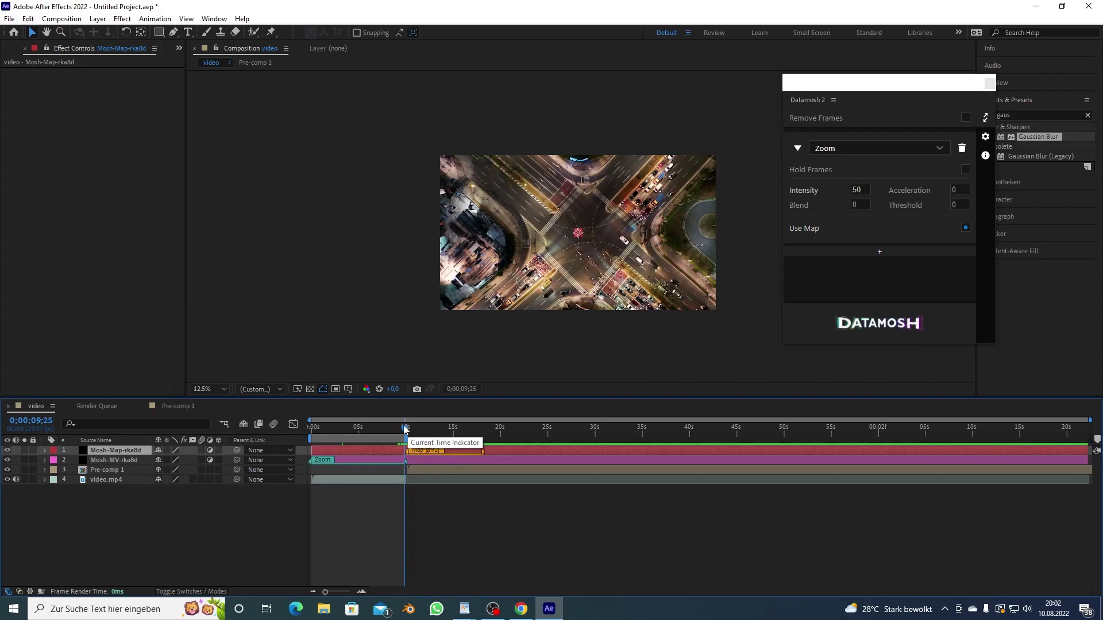
pyautogui.moveTo(405, 430); pyautogui.dragTo(327, 429)
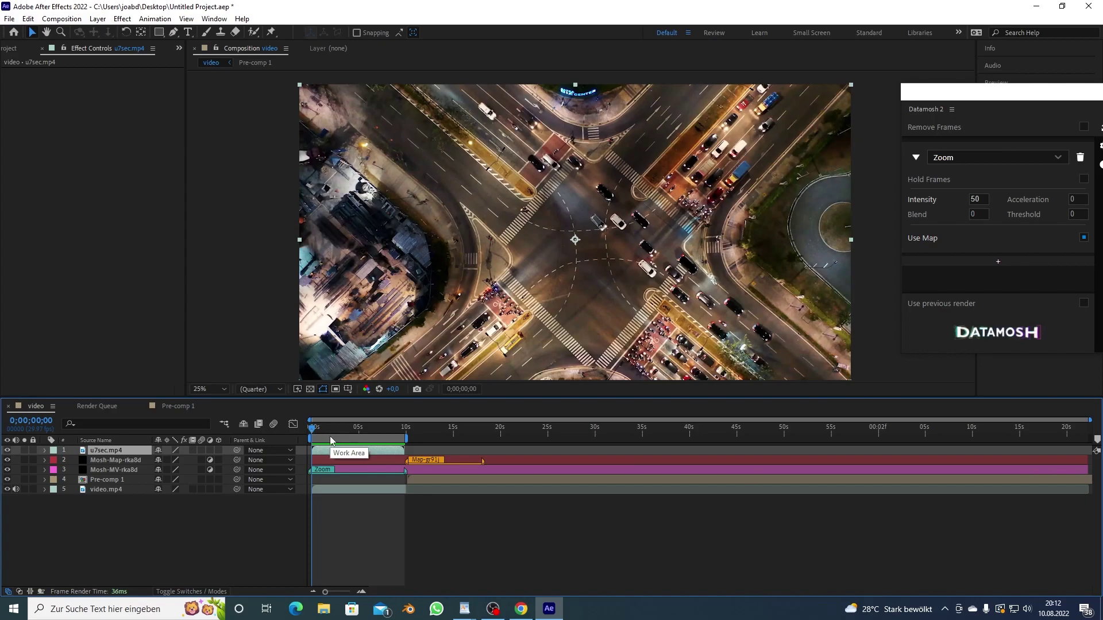
# Step: Play back the datamoshed street footage and reposition the Datamosh 2 panel
pyautogui.press('space')
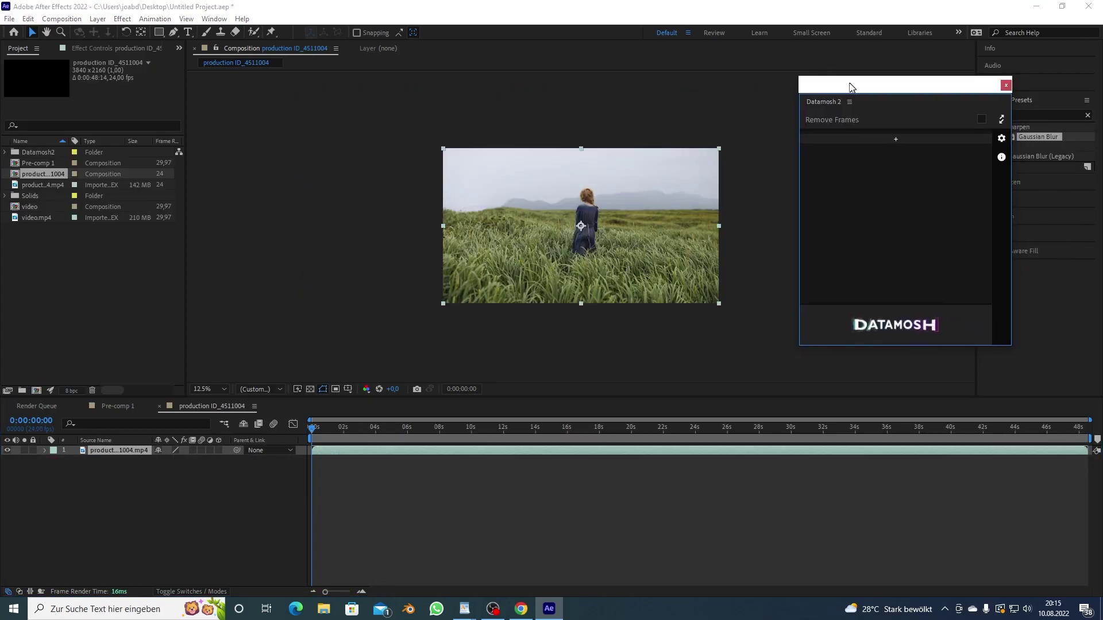
pyautogui.moveTo(849, 89); pyautogui.dragTo(834, 89)
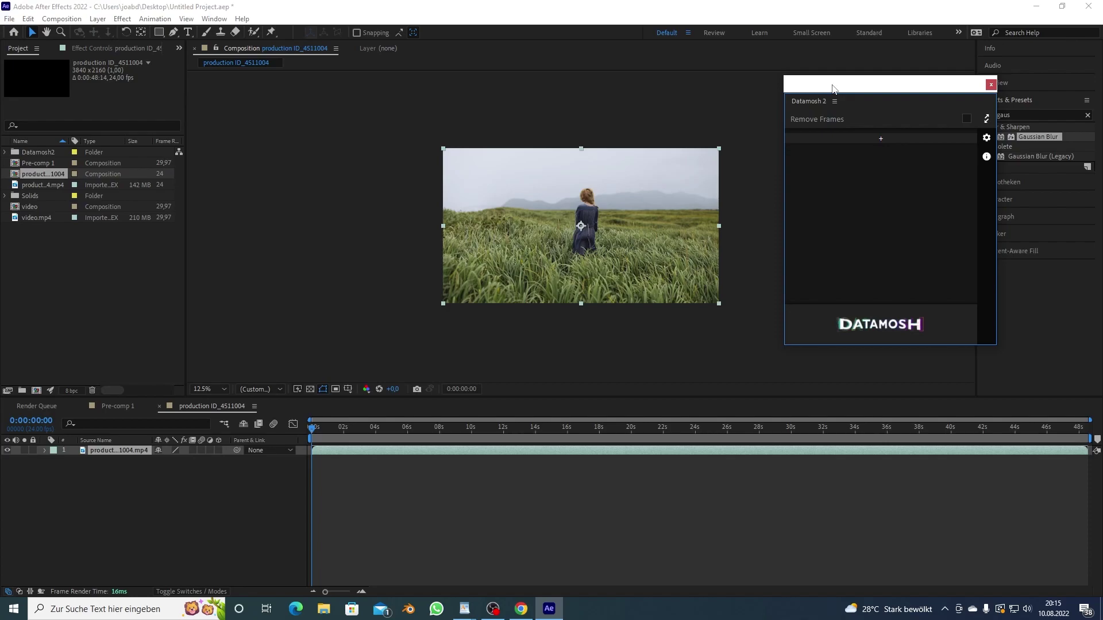
# Step: Zoom the Composition viewer of the field clip to 25%
pyautogui.press('.')
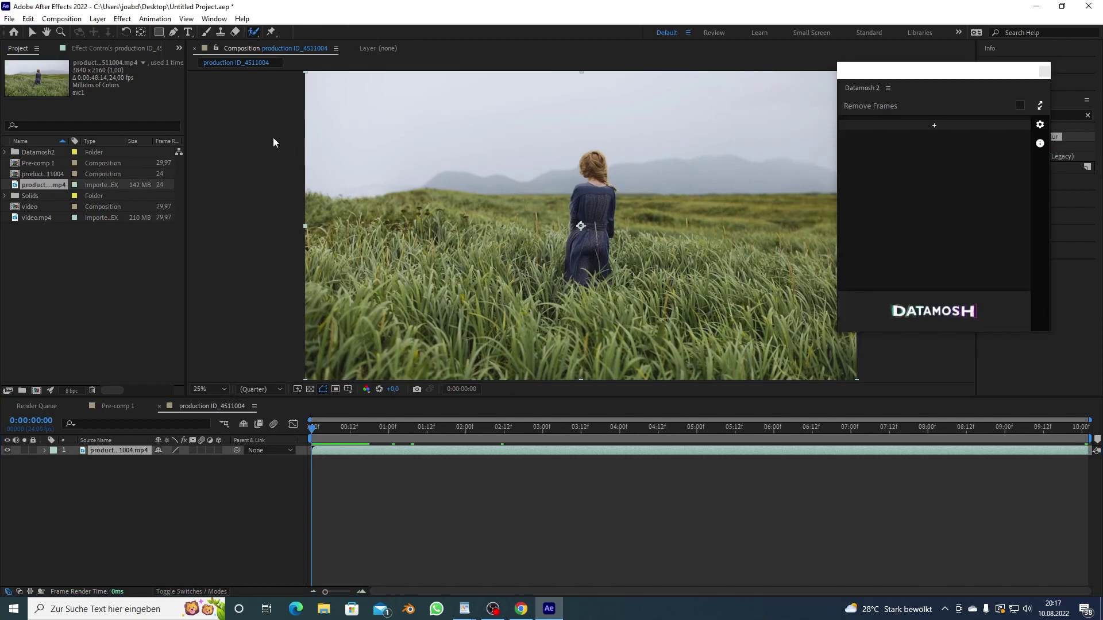
# Step: Roto Brush the woman in the Layer viewer, propagate her matte through the clip, and freeze it
pyautogui.doubleClick(312, 450)
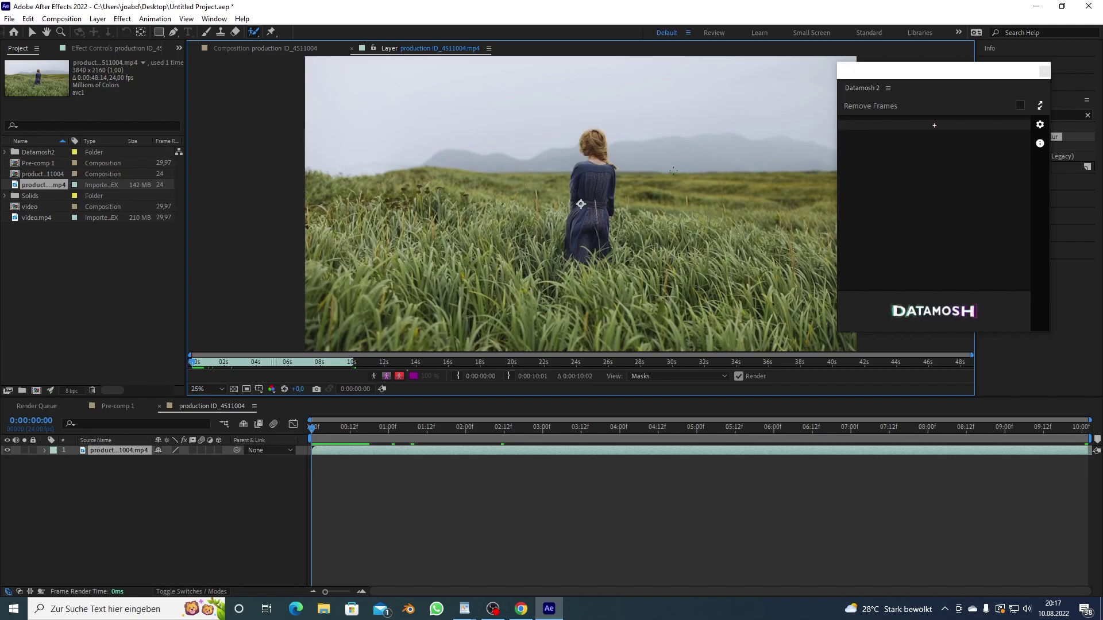
pyautogui.moveTo(593, 139)
pyautogui.mouseDown()
pyautogui.moveTo(616, 189)
pyautogui.moveTo(584, 257)
pyautogui.mouseUp()
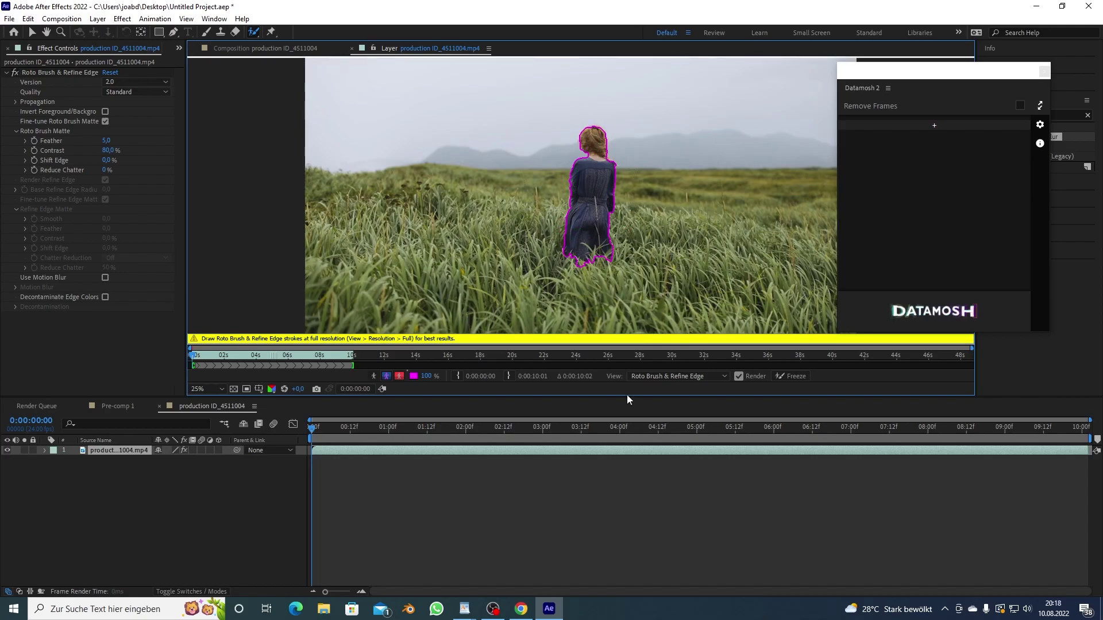
pyautogui.press('space')
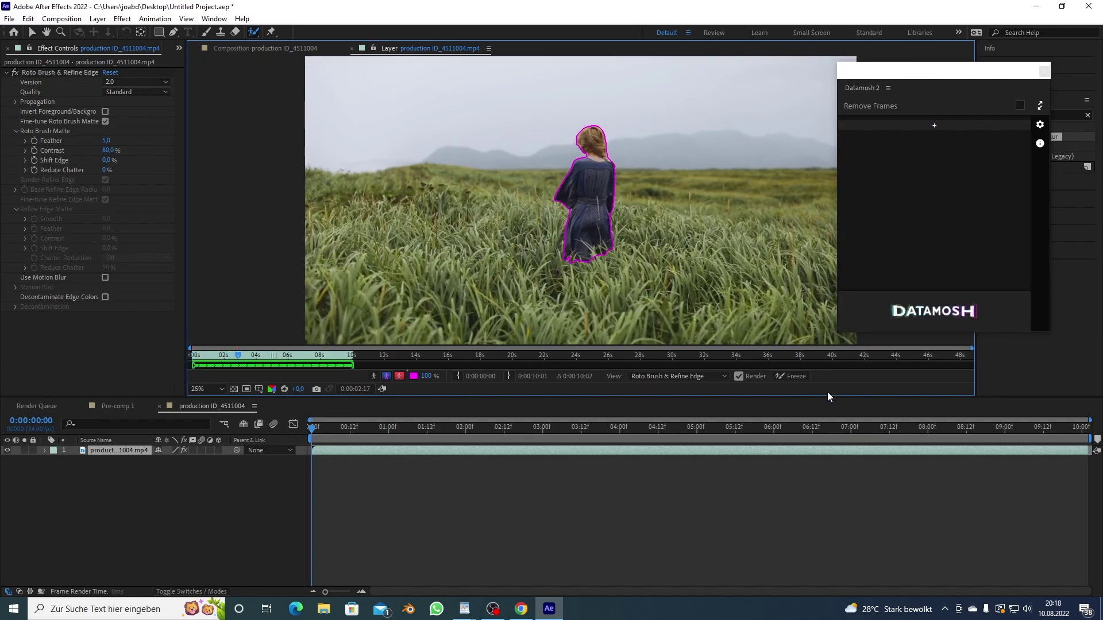
pyautogui.click(793, 379)
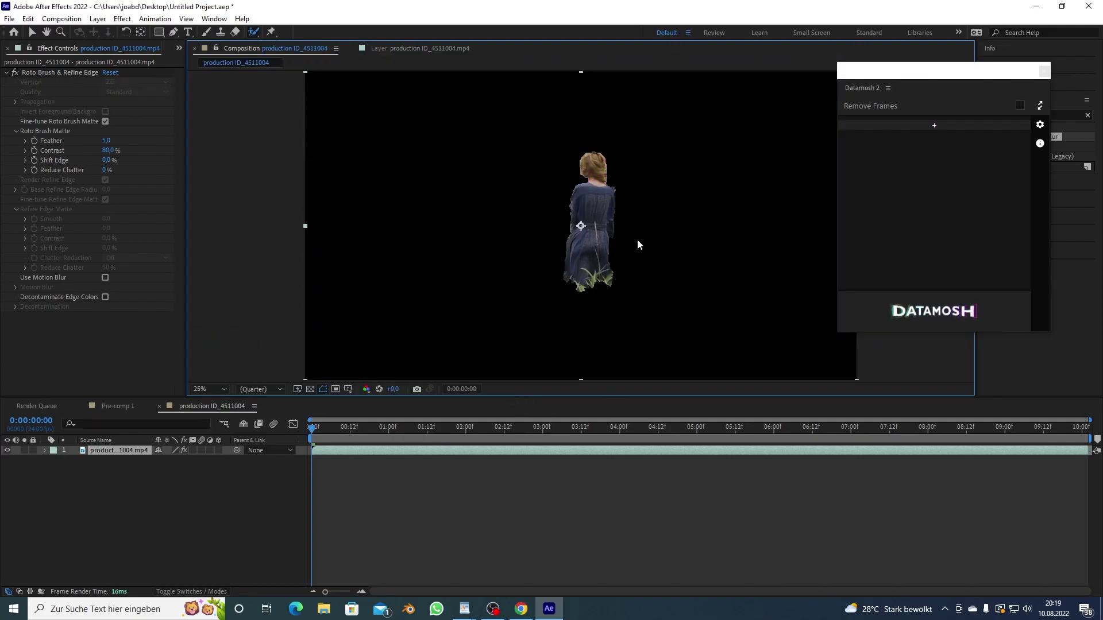
# Step: Duplicate the rotoscoped clip and delete Roto Brush & Refine Edge from the lower copy
pyautogui.moveTo(926, 70); pyautogui.dragTo(1013, 68)
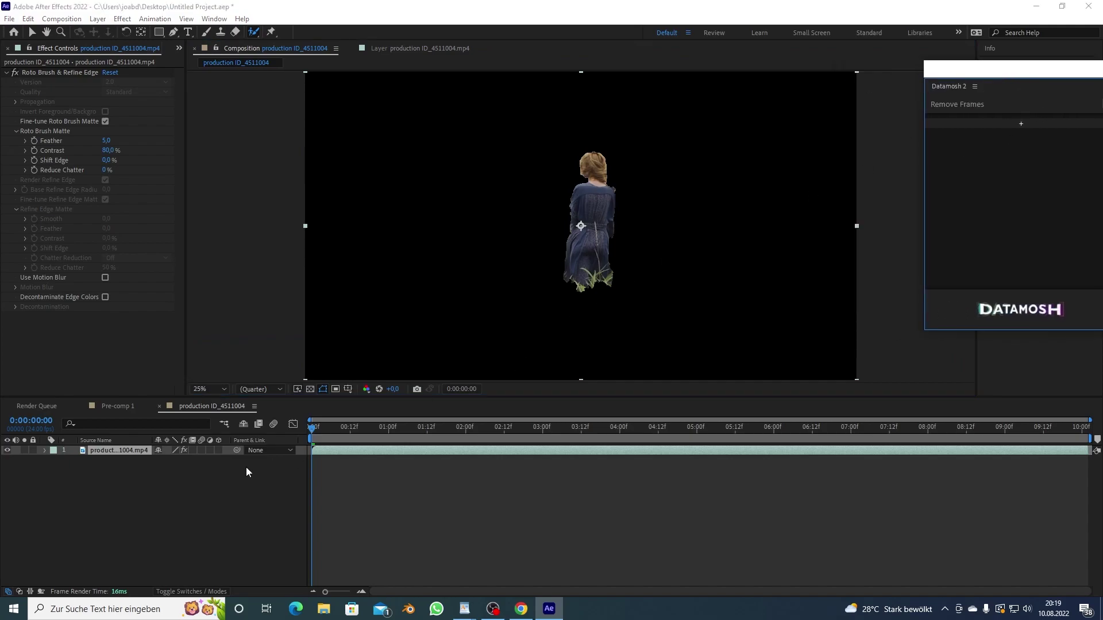
pyautogui.hotkey('ctrl', 'd')
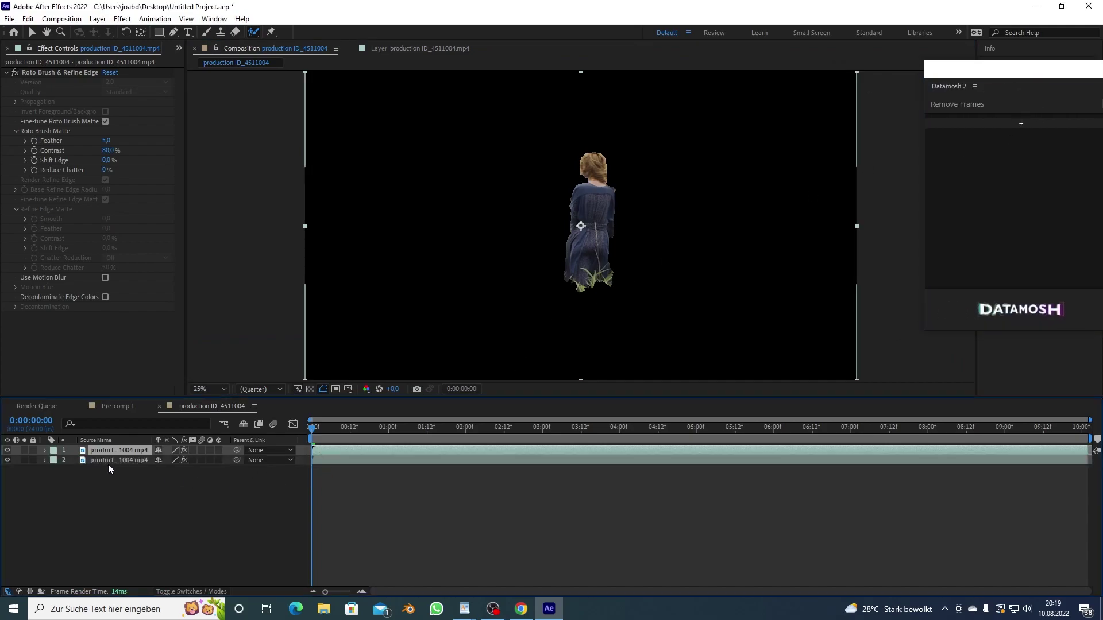
pyautogui.click(108, 462)
pyautogui.click(47, 73)
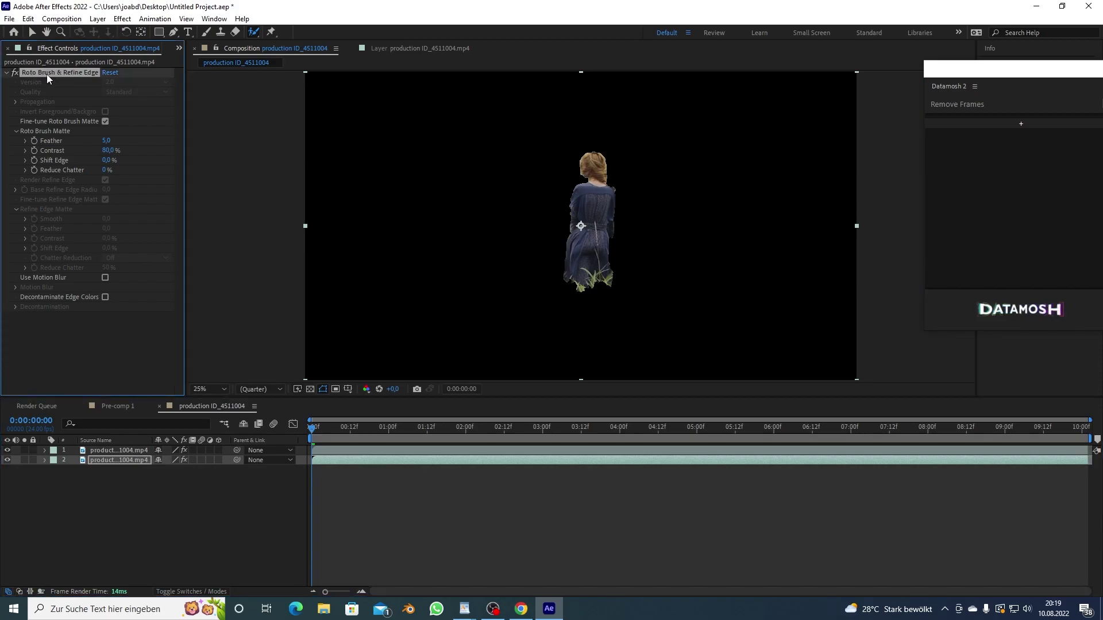
pyautogui.press('Delete')
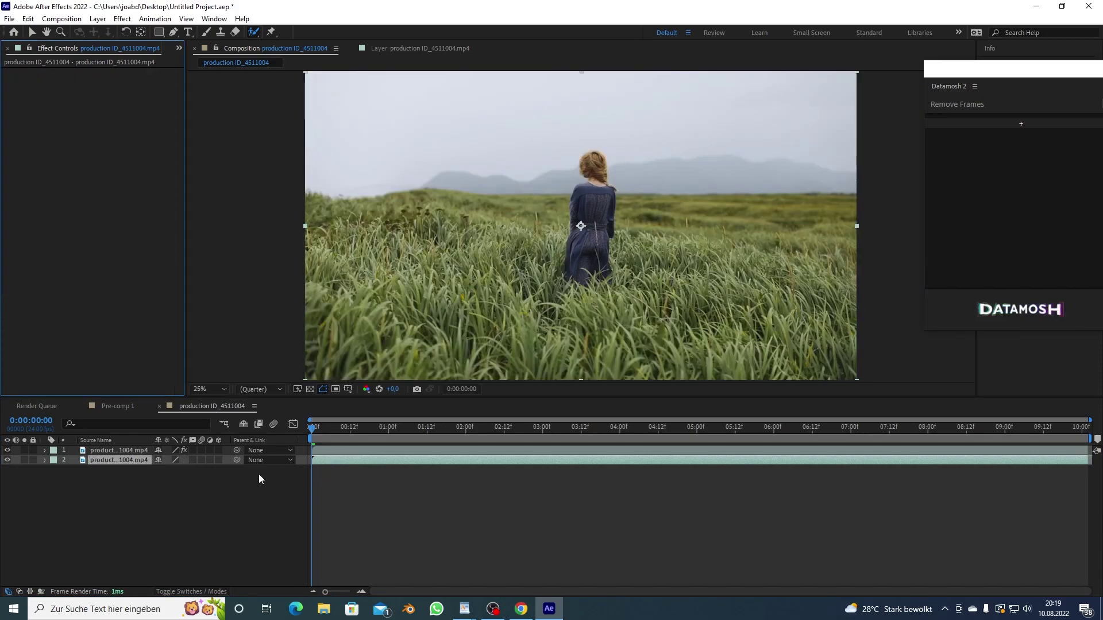
# Step: Hide the full-clip copy on layer 2, select layer 1, and scrub to frame 19
pyautogui.click(6, 460)
pyautogui.click(334, 448)
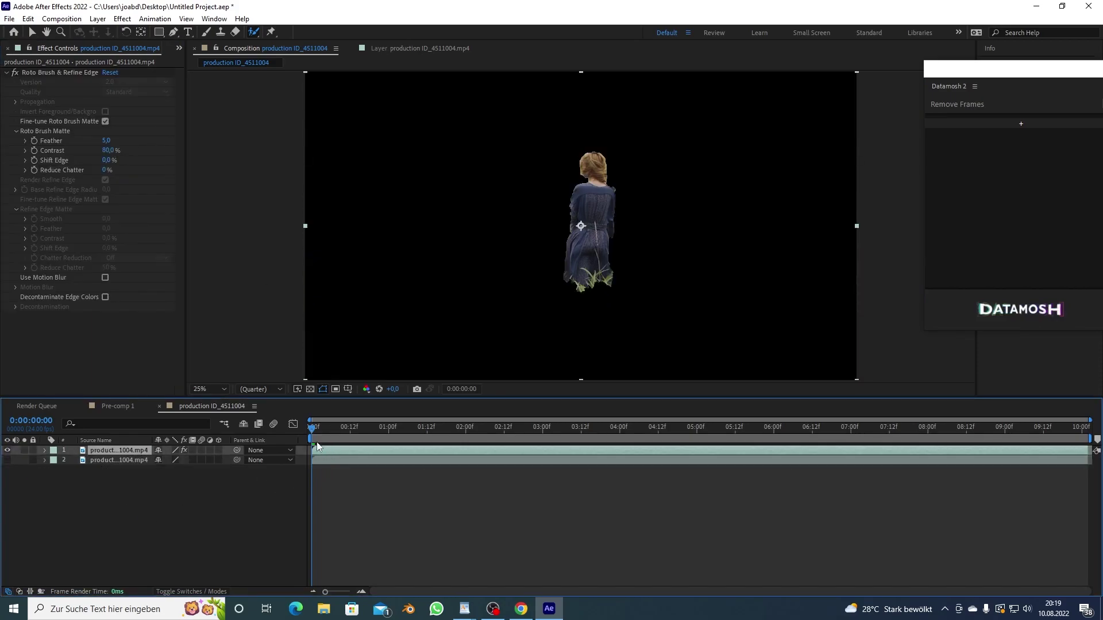
pyautogui.click(327, 430)
pyautogui.moveTo(326, 430); pyautogui.dragTo(373, 429)
# Step: Apply a Fill effect with colour 000000 (black) to the rotoscoped woman
pyautogui.moveTo(992, 72); pyautogui.dragTo(741, 75)
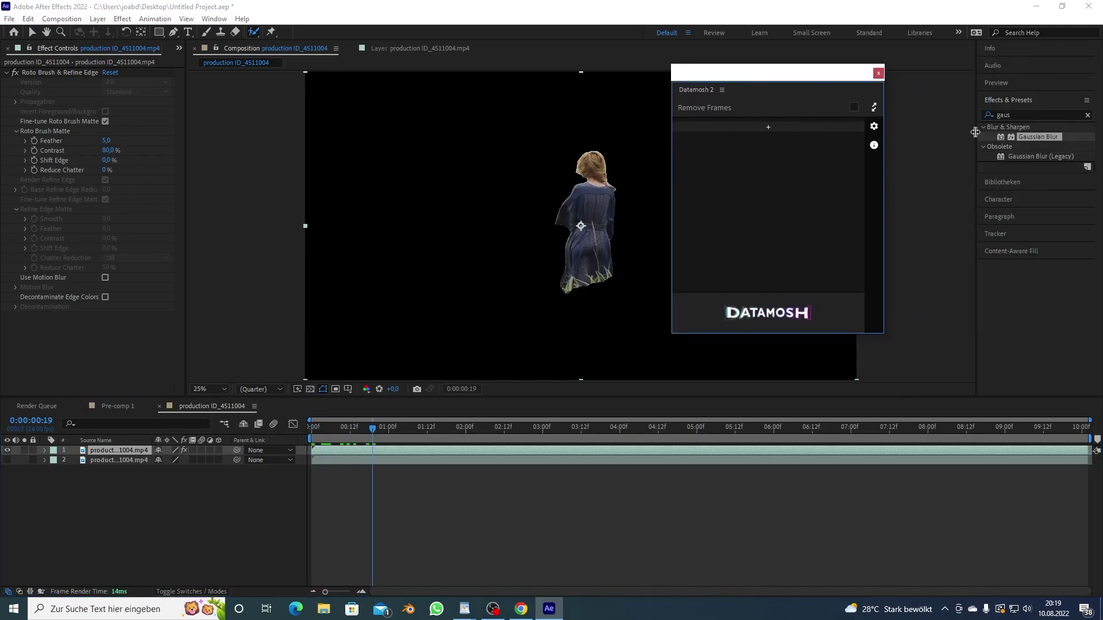
pyautogui.click(1018, 113)
pyautogui.write('fill')
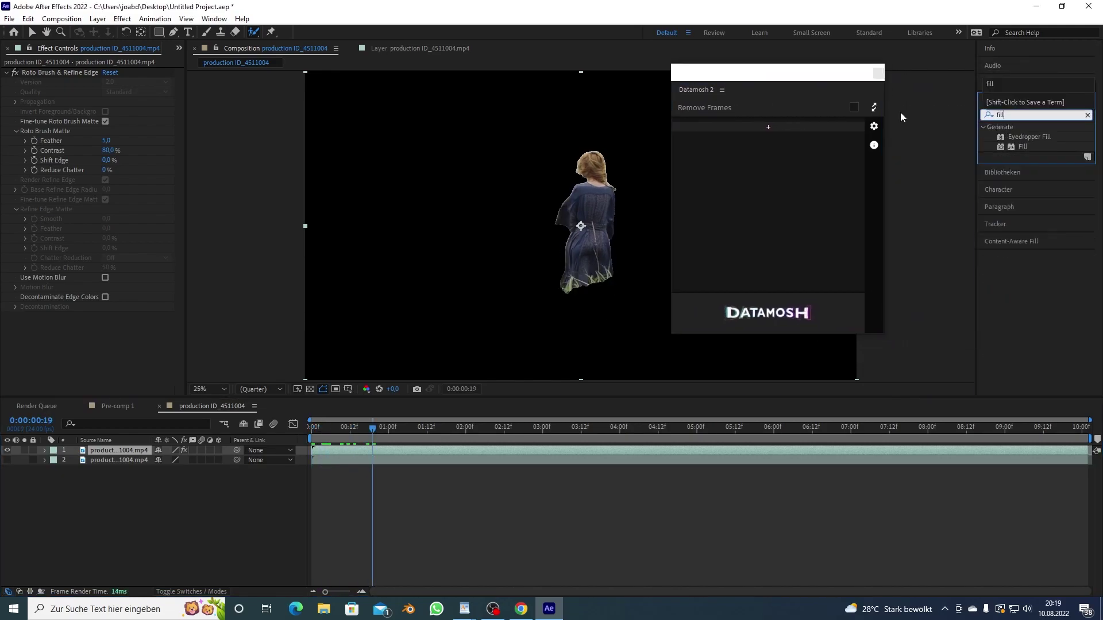
pyautogui.moveTo(1020, 147); pyautogui.dragTo(367, 451)
pyautogui.click(108, 346)
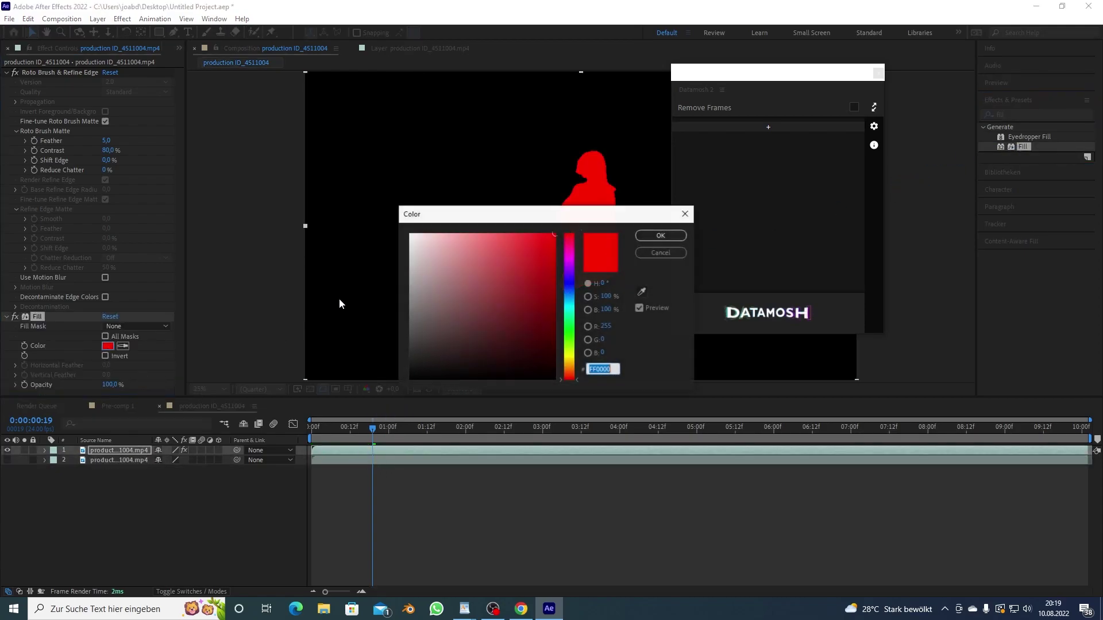
pyautogui.moveTo(423, 254); pyautogui.dragTo(582, 440)
pyautogui.click(661, 235)
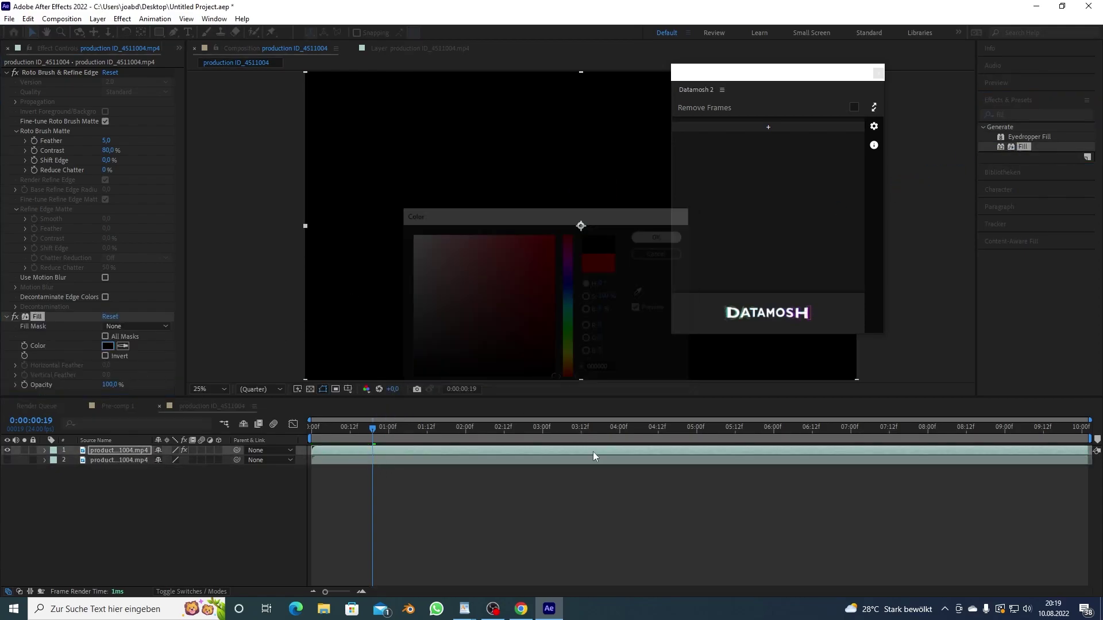
# Step: Create a white solid and place it below the silhouette layer
pyautogui.hotkey('ctrl', 'y')
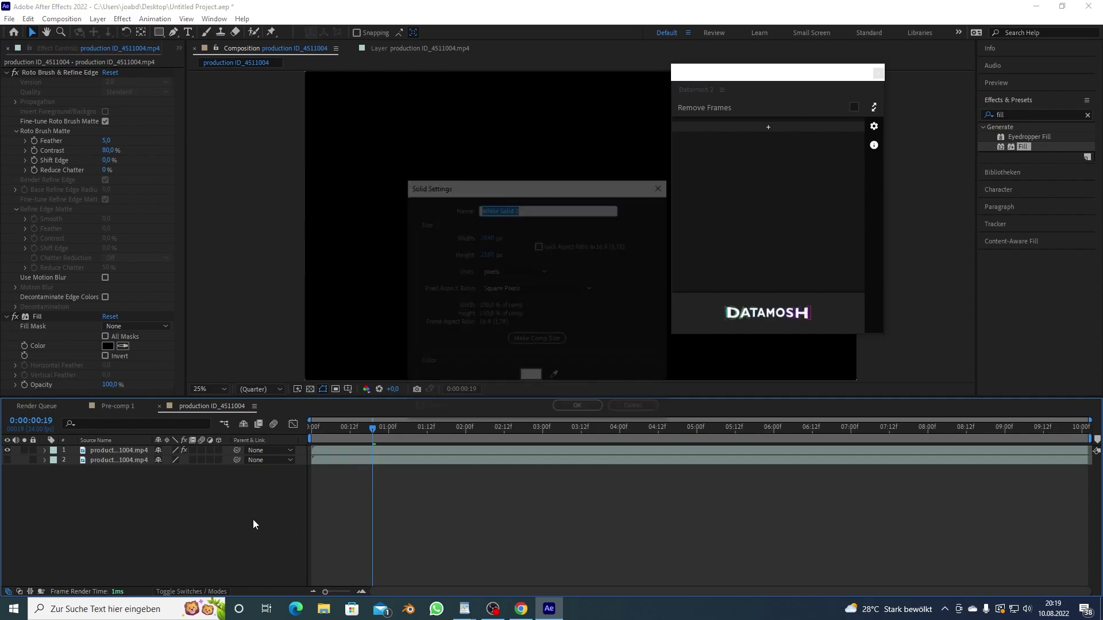
pyautogui.click(580, 410)
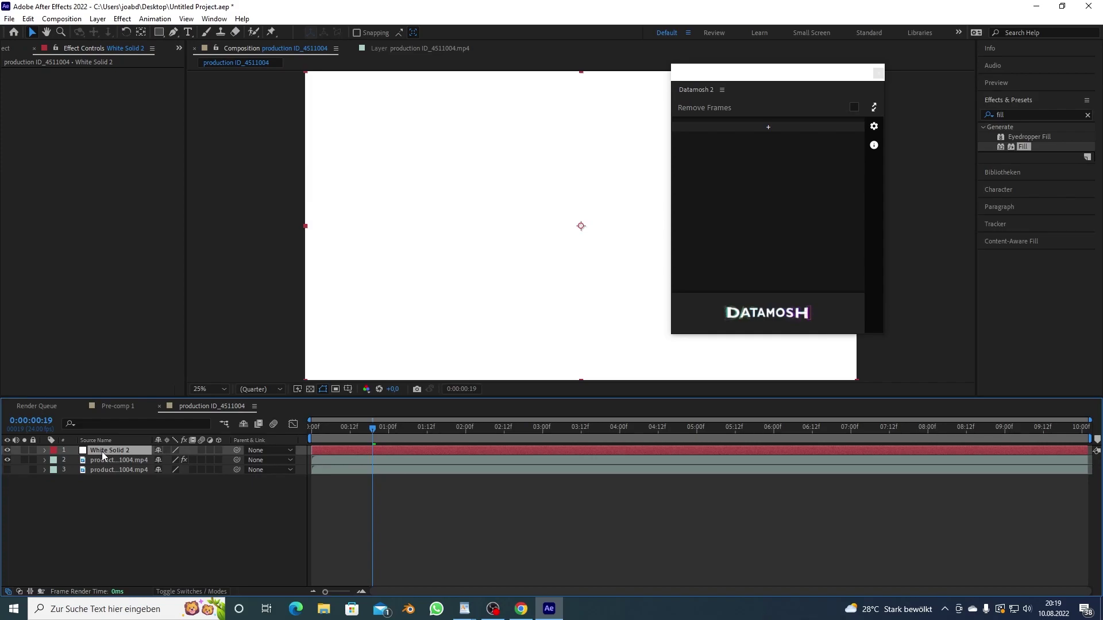
pyautogui.moveTo(101, 451)
pyautogui.mouseDown()
pyautogui.moveTo(107, 468)
pyautogui.moveTo(115, 460)
pyautogui.mouseUp()
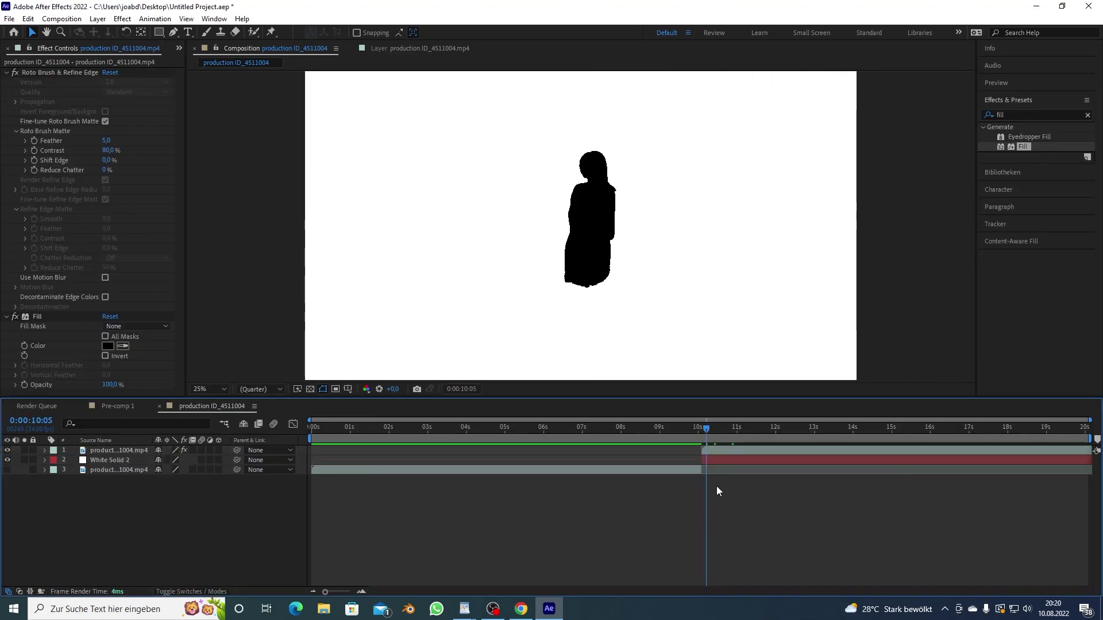
# Step: Apply Gradient Ramp to White Solid 2 and set Ramp Shape to Radial Ramp
pyautogui.click(715, 461)
pyautogui.click(1010, 109)
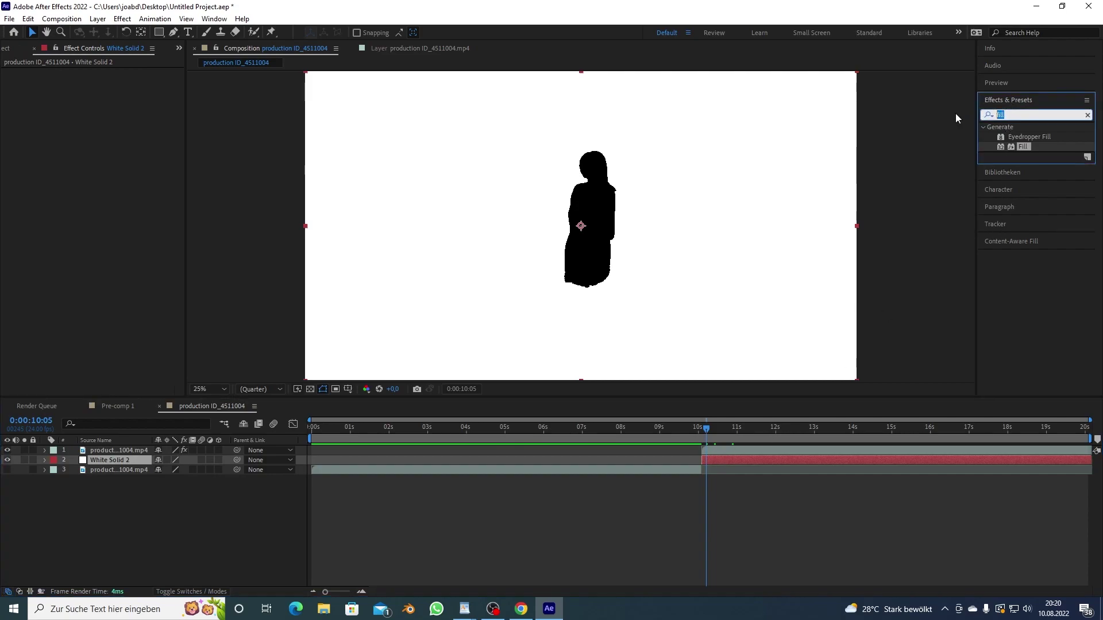
pyautogui.write('grad')
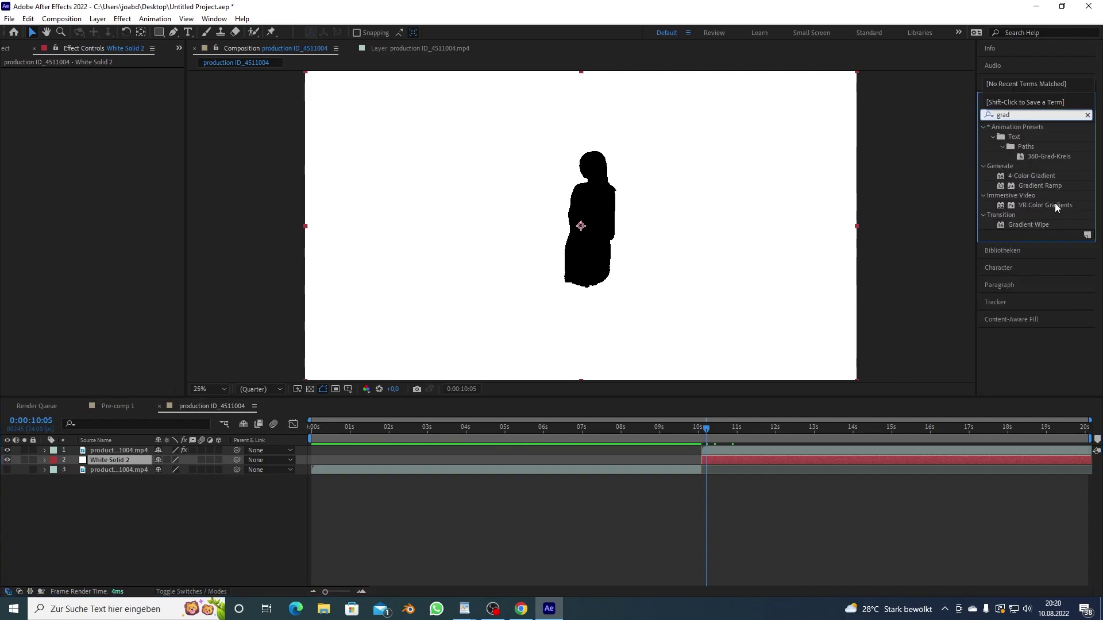
pyautogui.moveTo(1040, 187); pyautogui.dragTo(723, 458)
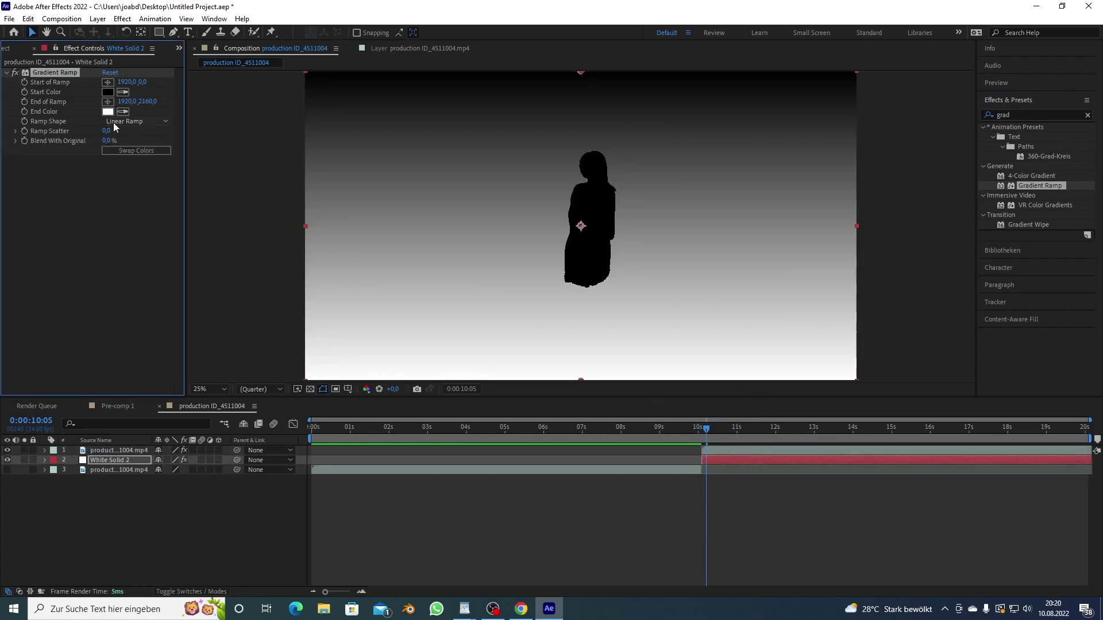
pyautogui.click(131, 122)
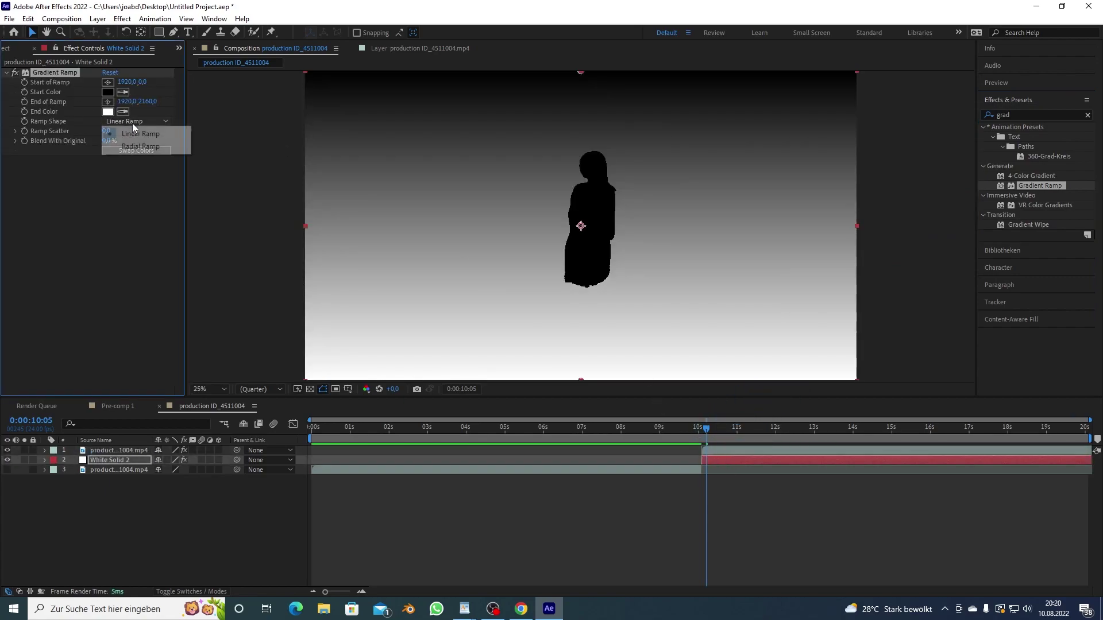
pyautogui.click(141, 147)
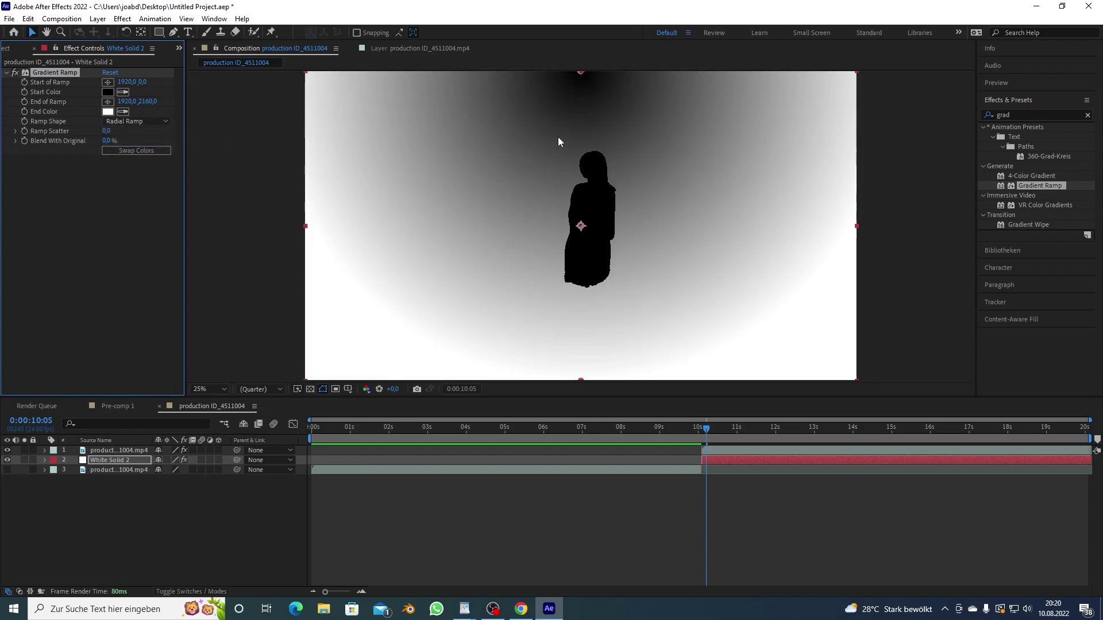
# Step: Place the gradient's start on the woman's figure and its end below the frame
pyautogui.click(584, 92)
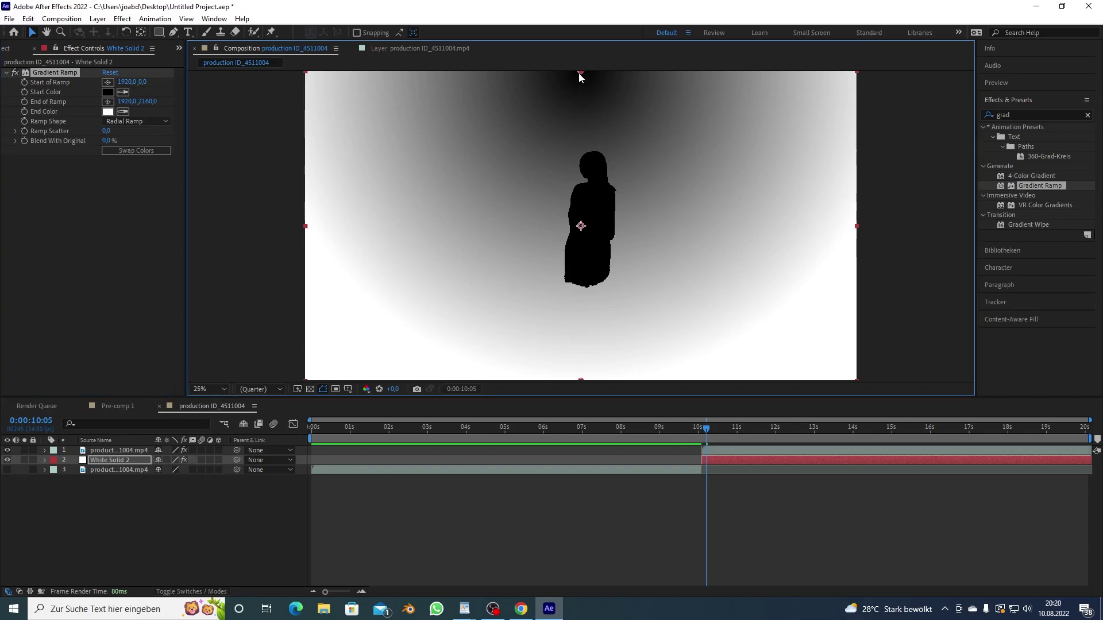
pyautogui.moveTo(579, 75); pyautogui.dragTo(589, 208)
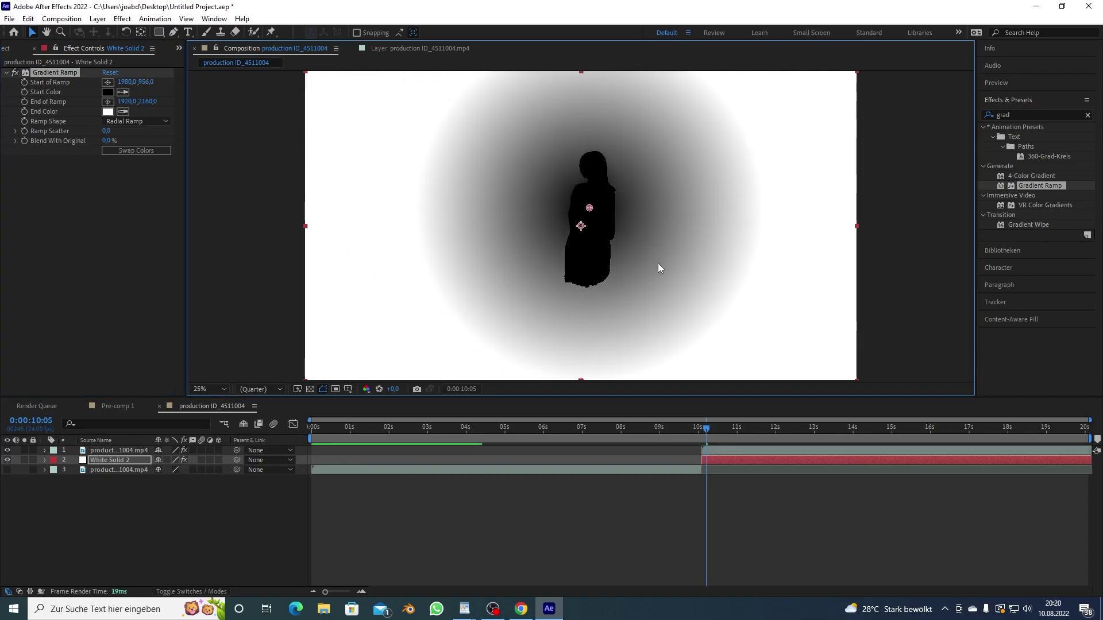
pyautogui.scroll(-2, 657, 263)
pyautogui.moveTo(580, 308); pyautogui.dragTo(584, 353)
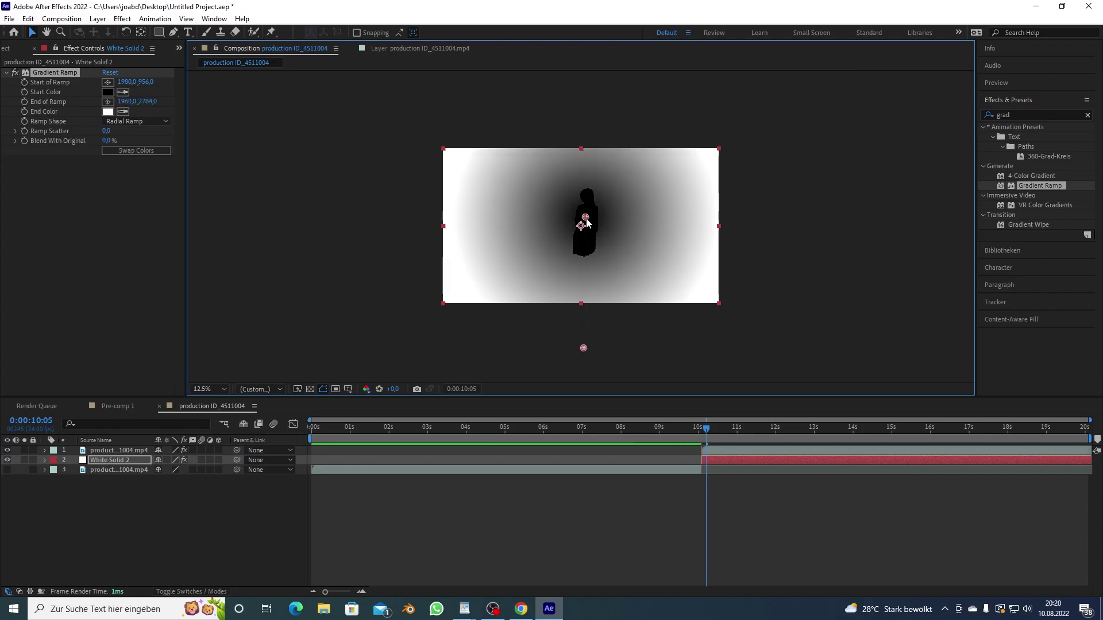
pyautogui.moveTo(587, 220); pyautogui.dragTo(586, 223)
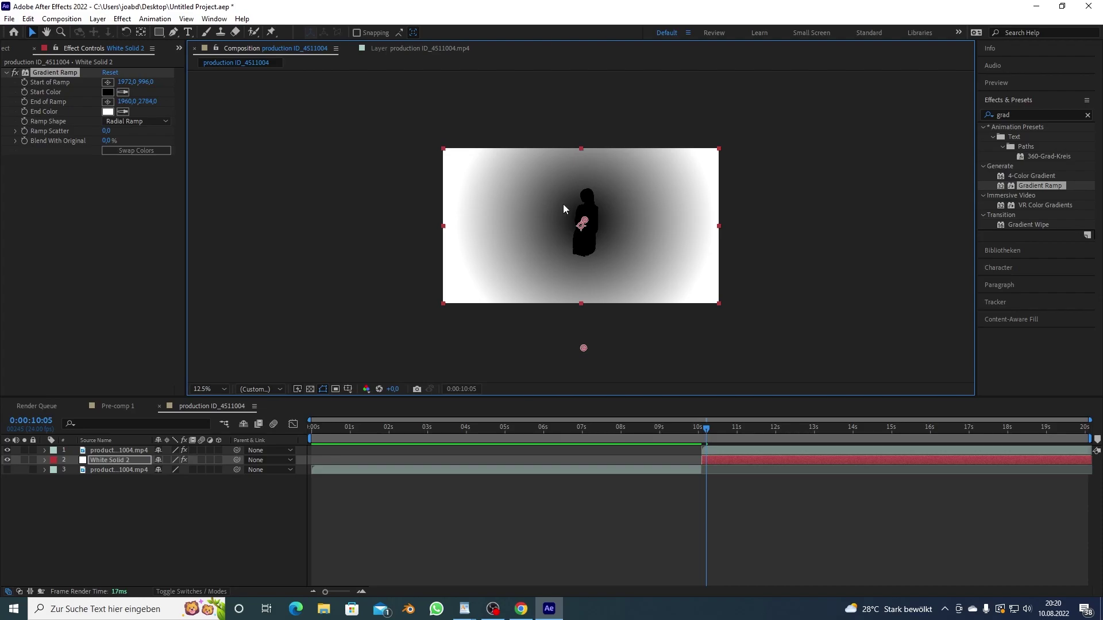
pyautogui.moveTo(583, 356); pyautogui.dragTo(589, 419)
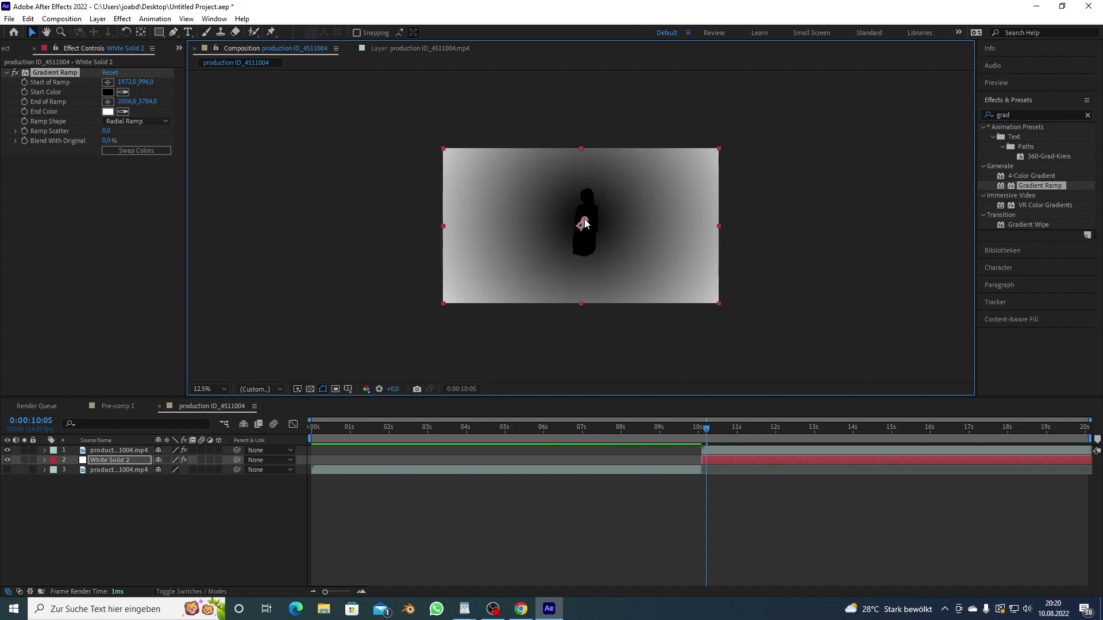
pyautogui.moveTo(584, 224); pyautogui.dragTo(584, 227)
# Step: Pre-compose the gradient and silhouette layers into a comp named 'MOSH MAP'
pyautogui.keyDown('ctrl'); pyautogui.click(643, 450); pyautogui.keyUp('ctrl')
pyautogui.press('-')
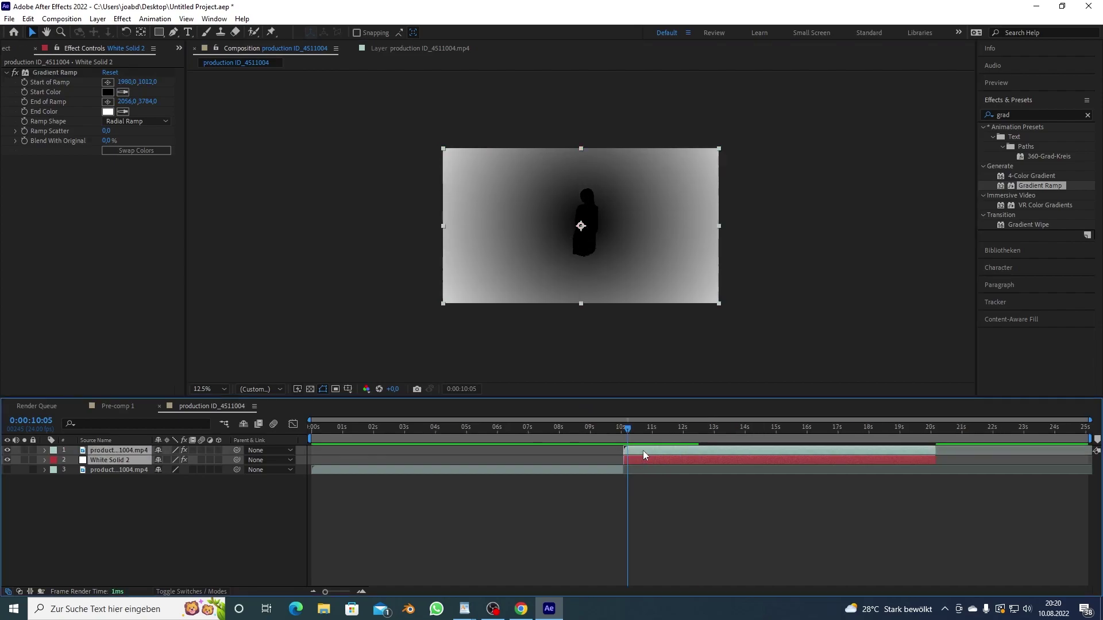
pyautogui.rightClick(645, 450)
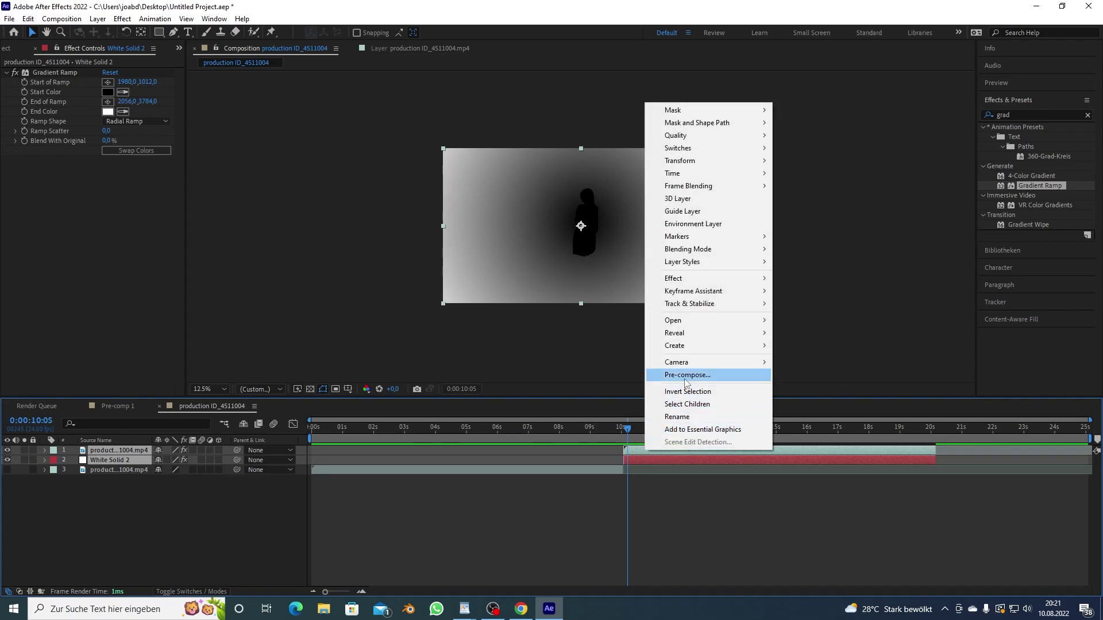
pyautogui.click(661, 374)
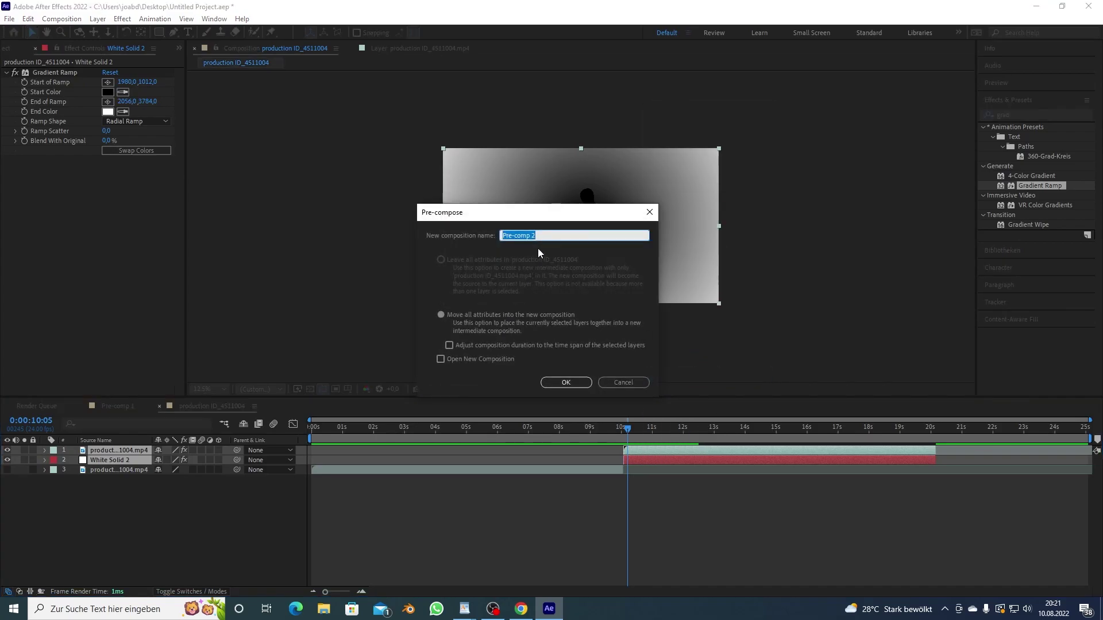
pyautogui.press('BackSpace')
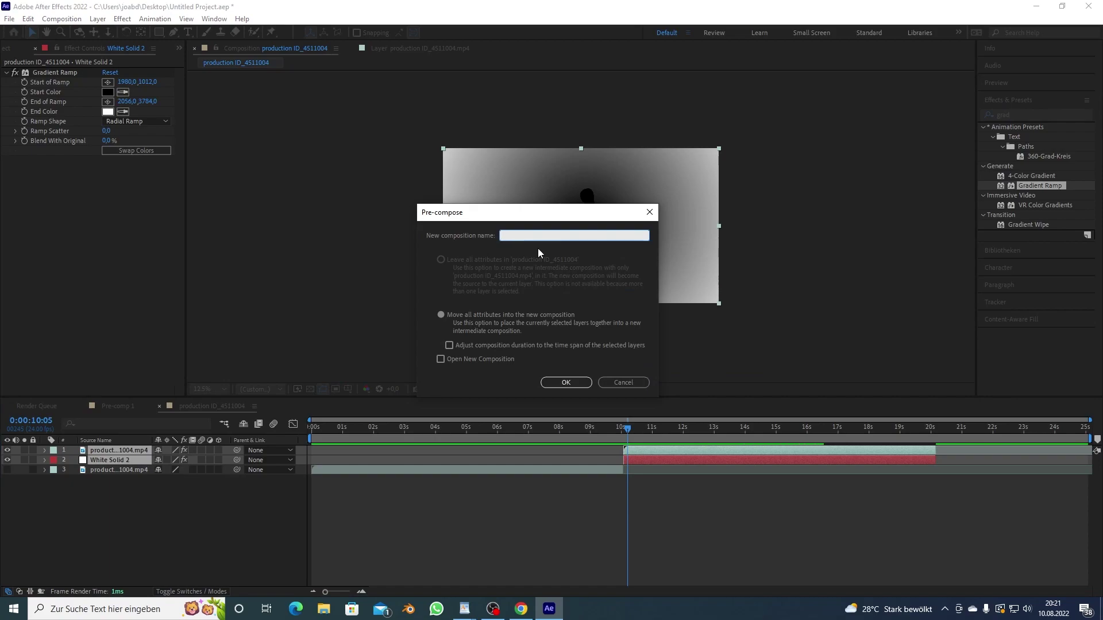
pyautogui.write('MOSH MAP')
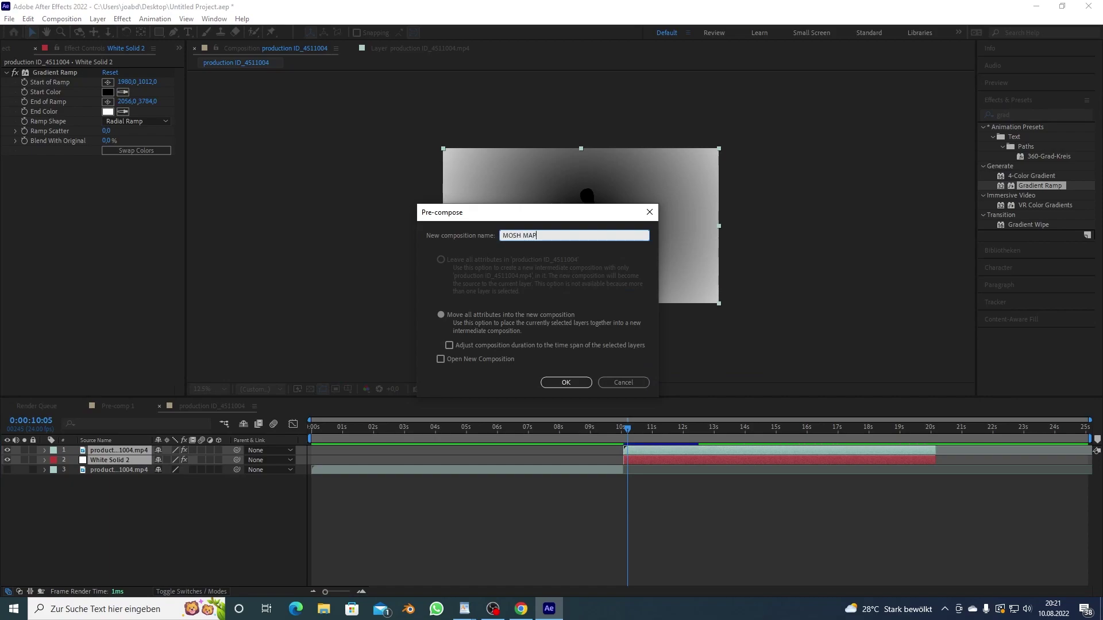
pyautogui.click(588, 383)
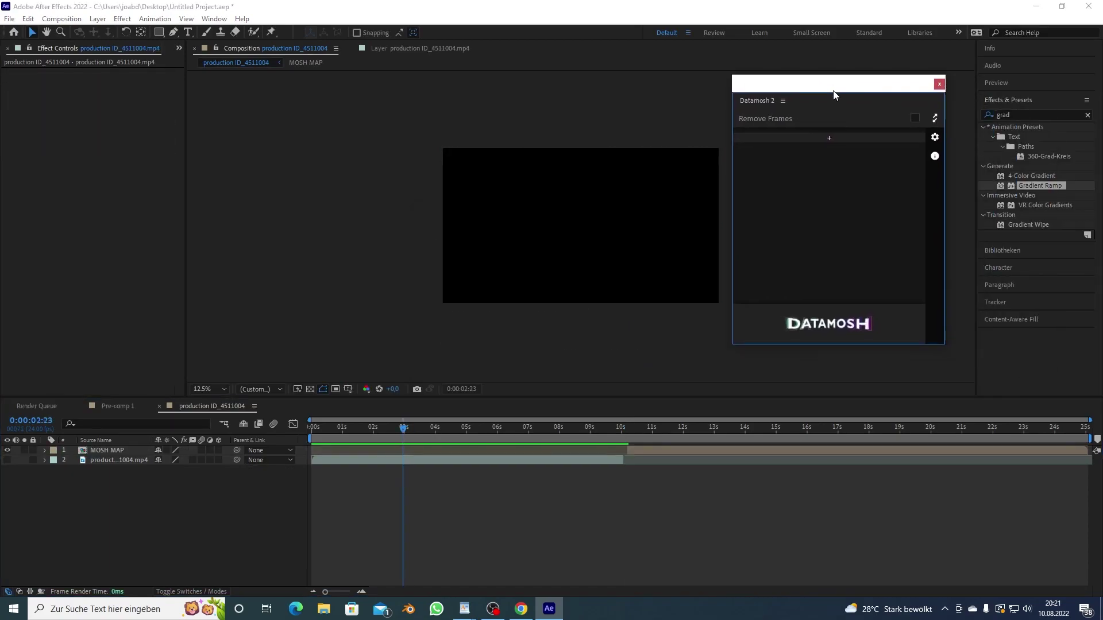
# Step: Add a Datamosh block set to Zoom at intensity 200 with Use Map enabled
pyautogui.click(831, 138)
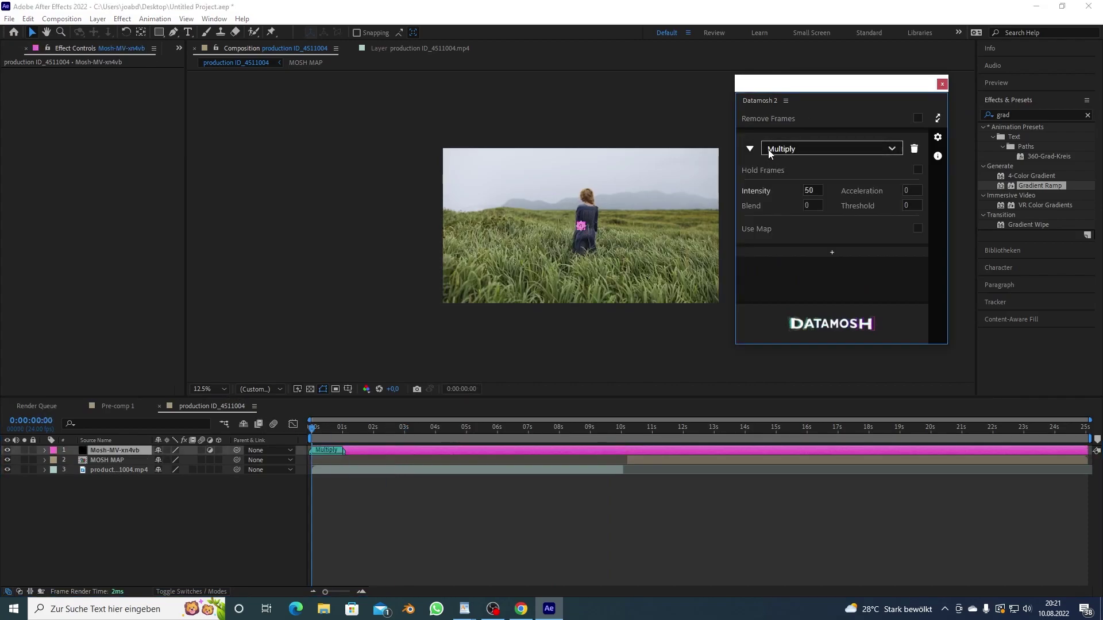
pyautogui.click(775, 150)
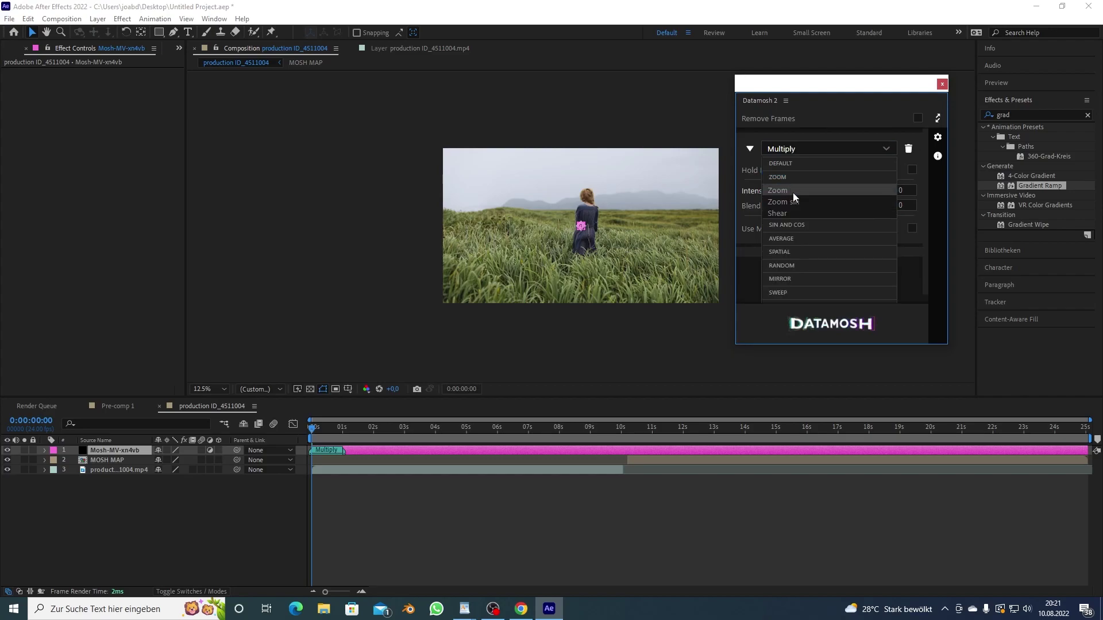
pyautogui.click(790, 192)
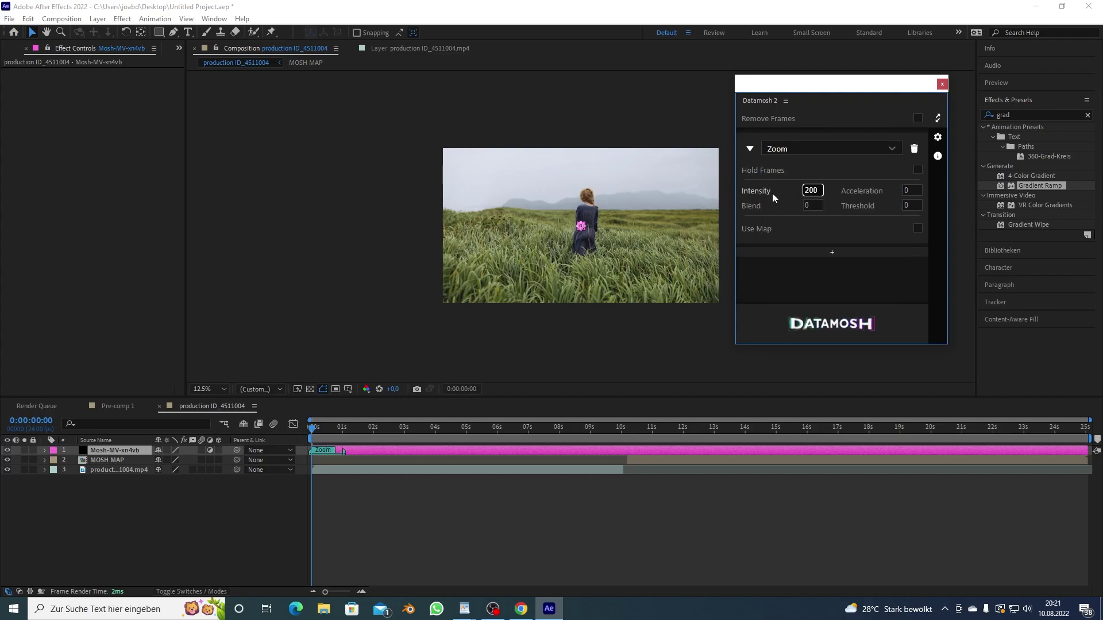
pyautogui.click(917, 228)
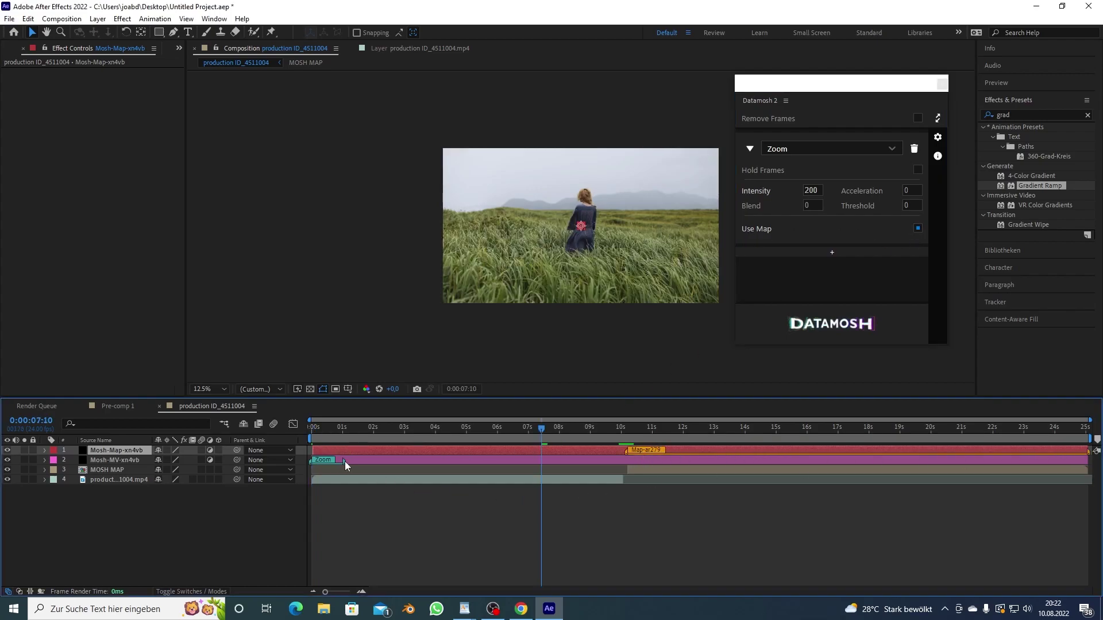
# Step: Extend the Zoom clip to about 10 seconds and scrub back through the moshed frames
pyautogui.moveTo(345, 461); pyautogui.dragTo(626, 479)
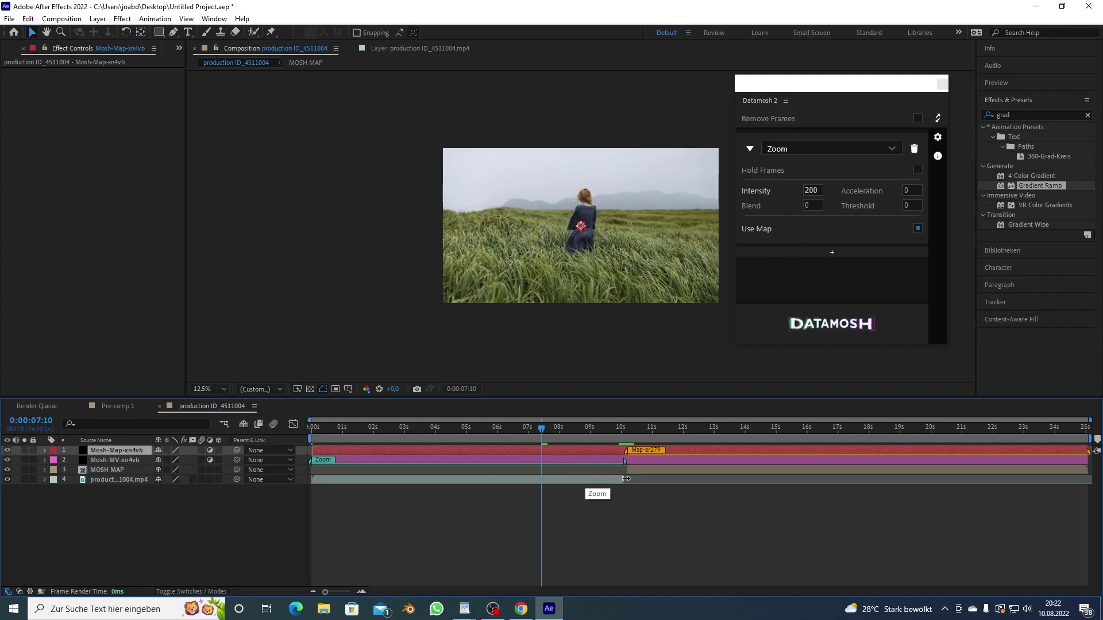
pyautogui.click(624, 429)
pyautogui.moveTo(623, 429); pyautogui.dragTo(321, 432)
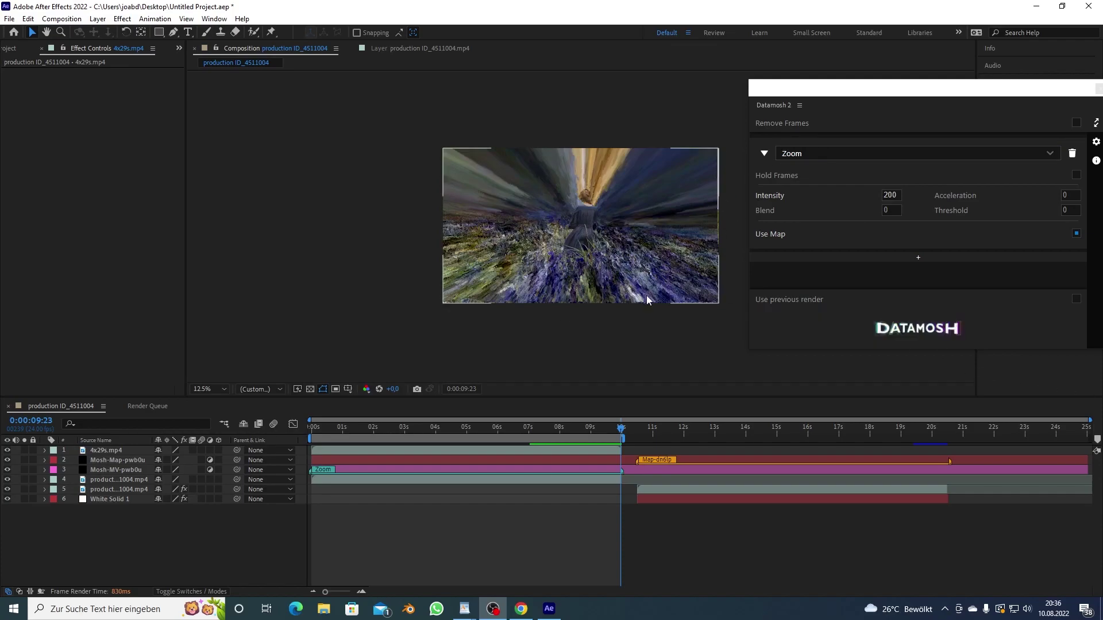
# Step: Preview the datamoshed composition with the woman amid zoom-streaked grass
pyautogui.click(561, 439)
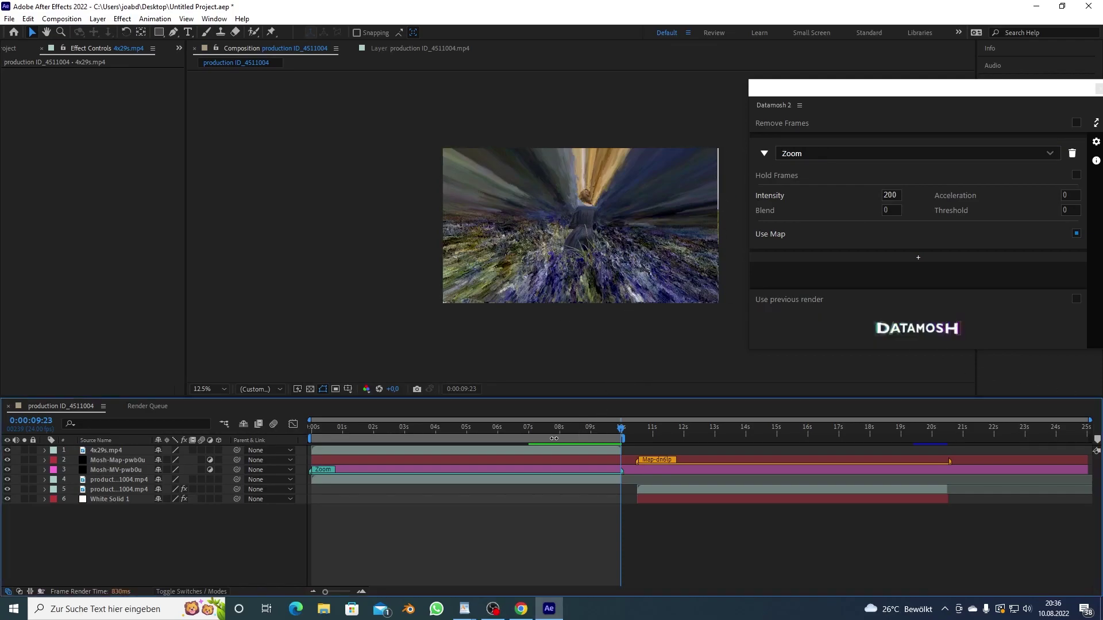
pyautogui.press('space')
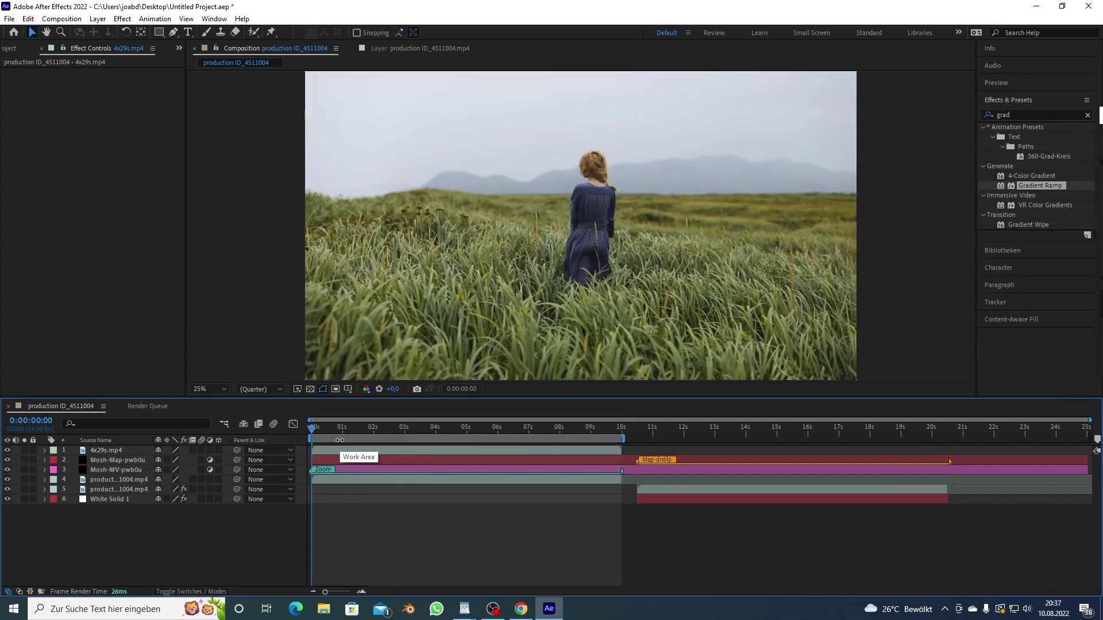
pyautogui.press('space')
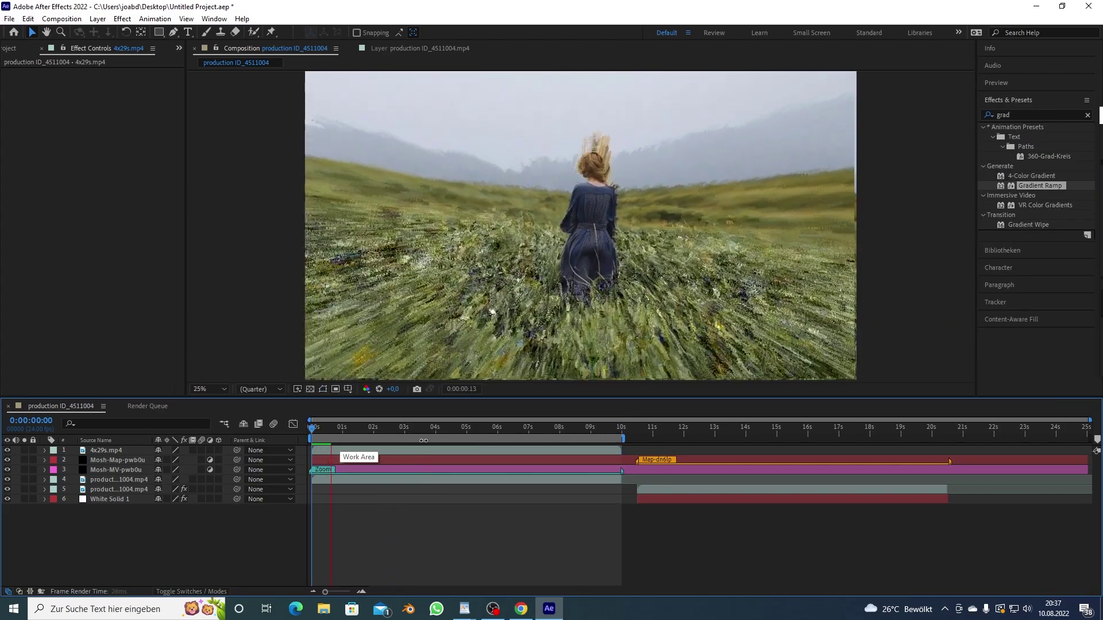